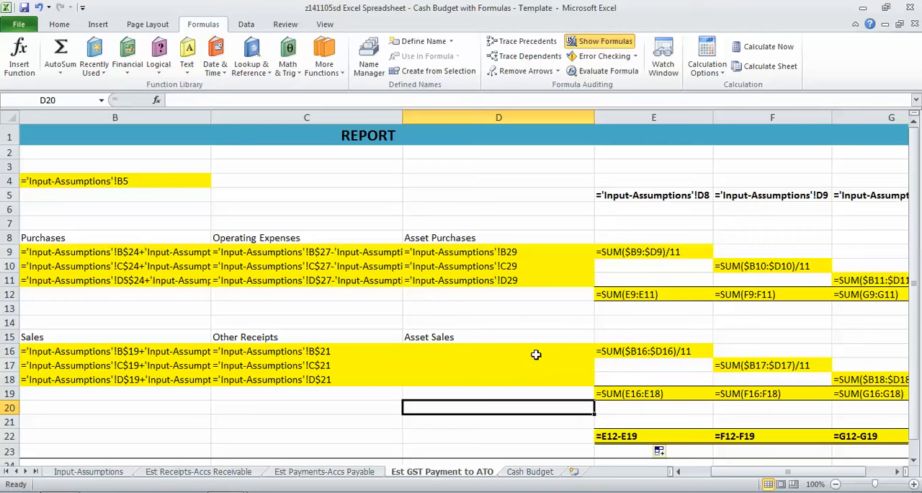
Turn off the formula display on the Est GST Payment to ATO sheet and go to the Cash Budget sheet
{"action": "left_click", "coordinate": [697, 475]}
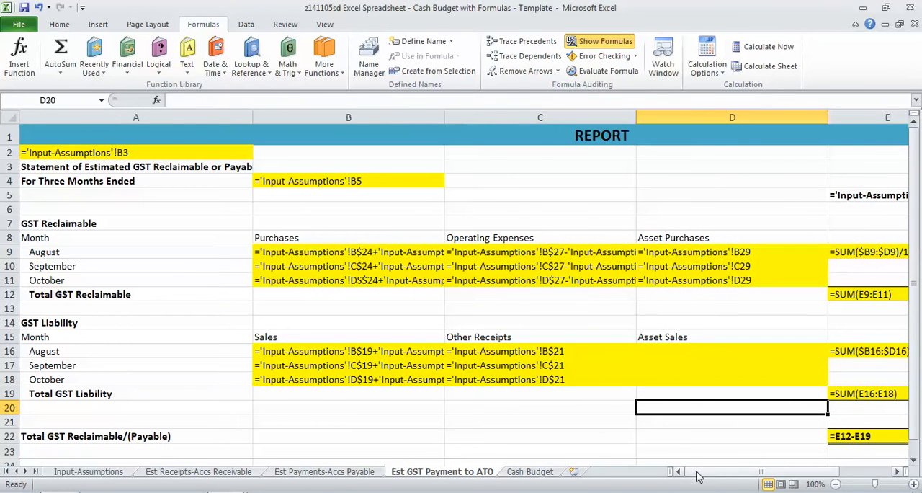
{"action": "left_click", "coordinate": [605, 41]}
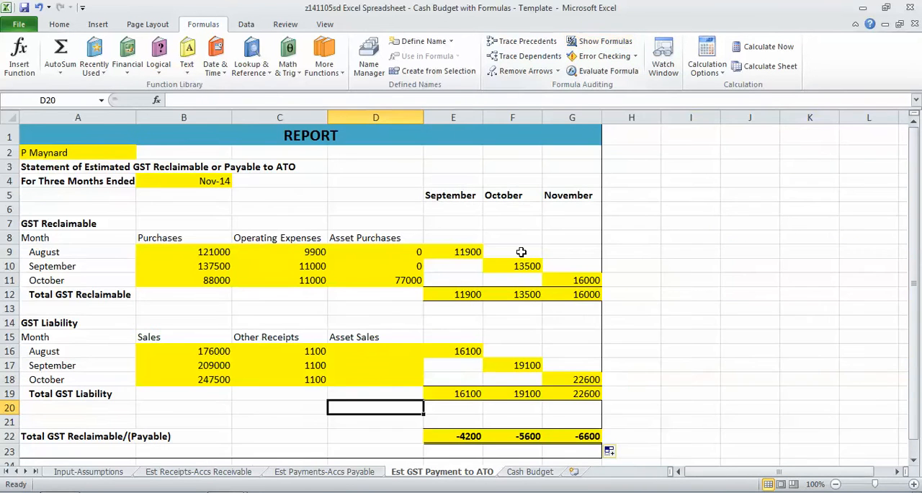
{"action": "left_click", "coordinate": [521, 471]}
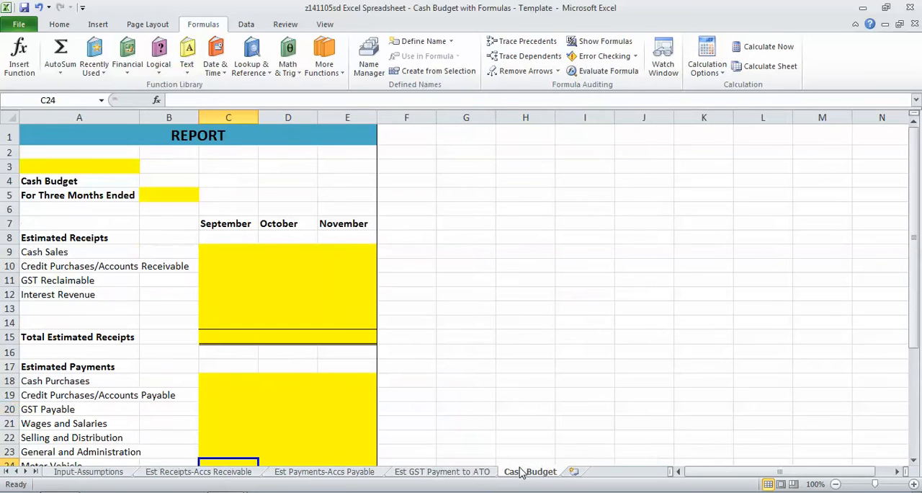
Link cell A3 of the Cash Budget to the firm name in cell B3 of the Input-Assumptions sheet
{"action": "left_click", "coordinate": [52, 169]}
{"action": "type", "text": "="}
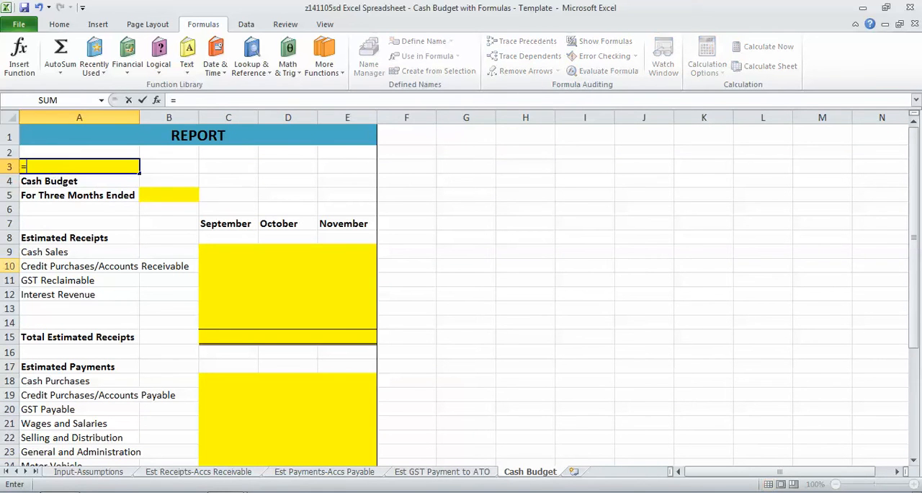
{"action": "left_click", "coordinate": [58, 473]}
{"action": "left_click", "coordinate": [349, 132]}
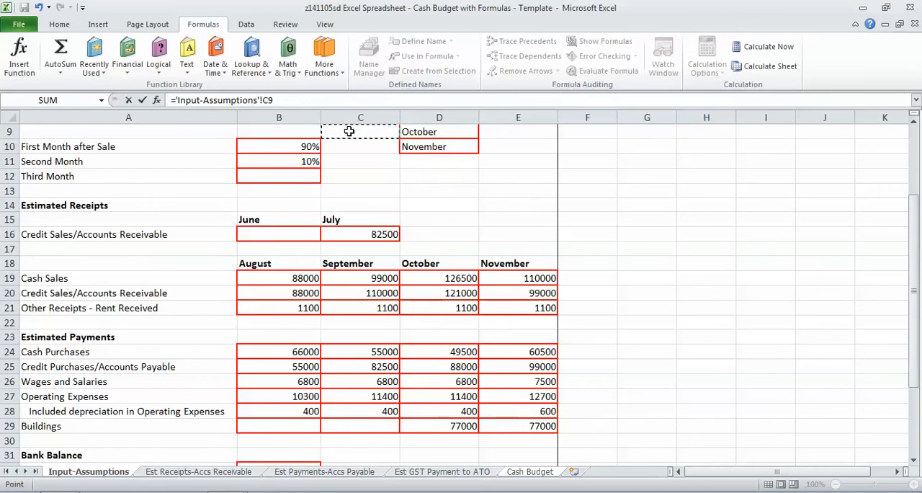
{"action": "scroll", "coordinate": [349, 132], "scroll_direction": "up", "scroll_amount": 3}
{"action": "left_click", "coordinate": [349, 131]}
{"action": "key", "text": "Down"}
{"action": "key", "text": "Left"}
{"action": "key", "text": "Left"}
{"action": "key", "text": "Down"}
{"action": "key", "text": "Left"}
{"action": "key", "text": "Return"}
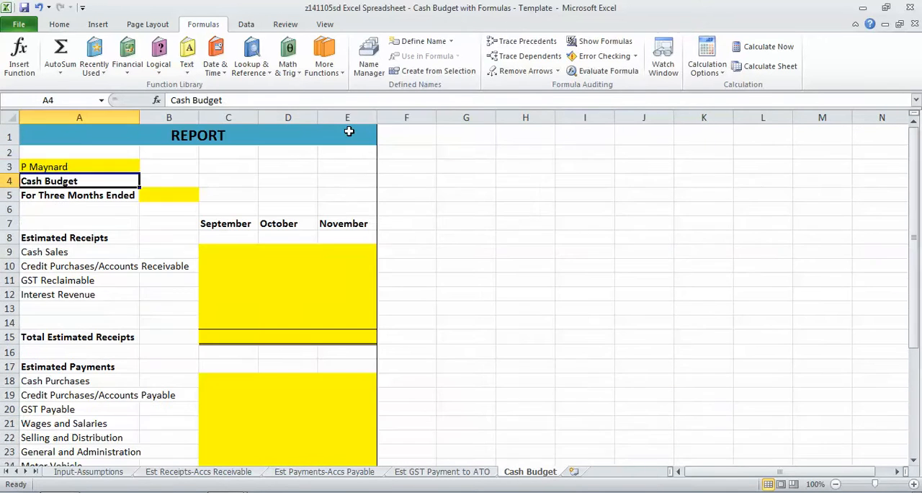
Link the period end in Cash Budget cell B5 to Period Ended in cell B5 of Input-Assumptions
{"action": "key", "text": "Down"}
{"action": "key", "text": "Right"}
{"action": "type", "text": "="}
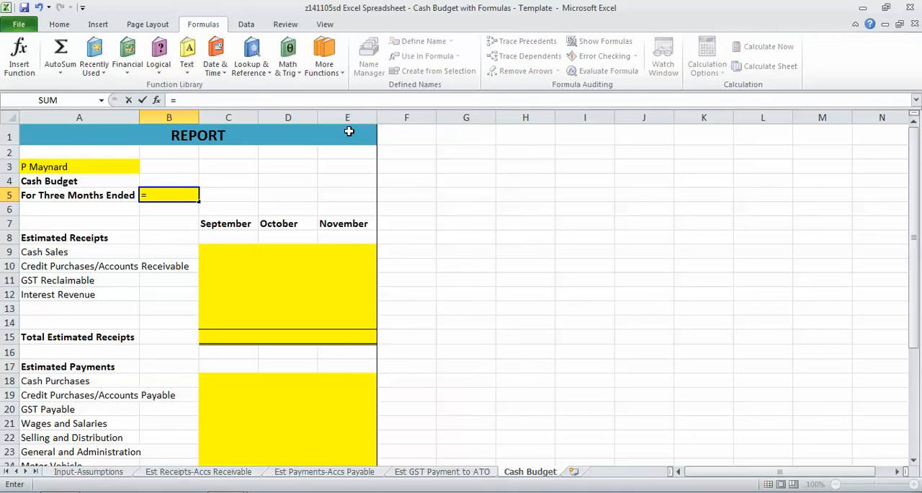
{"action": "left_click", "coordinate": [88, 472]}
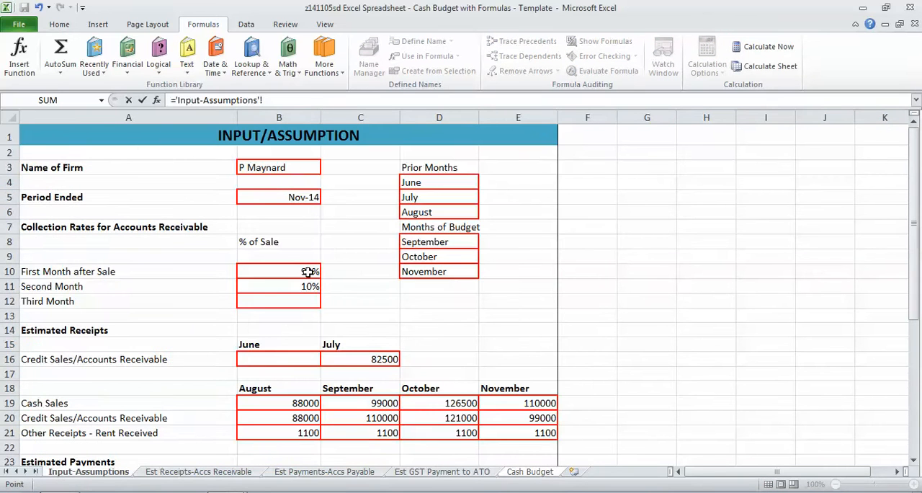
{"action": "left_click", "coordinate": [280, 195]}
{"action": "key", "text": "Return"}
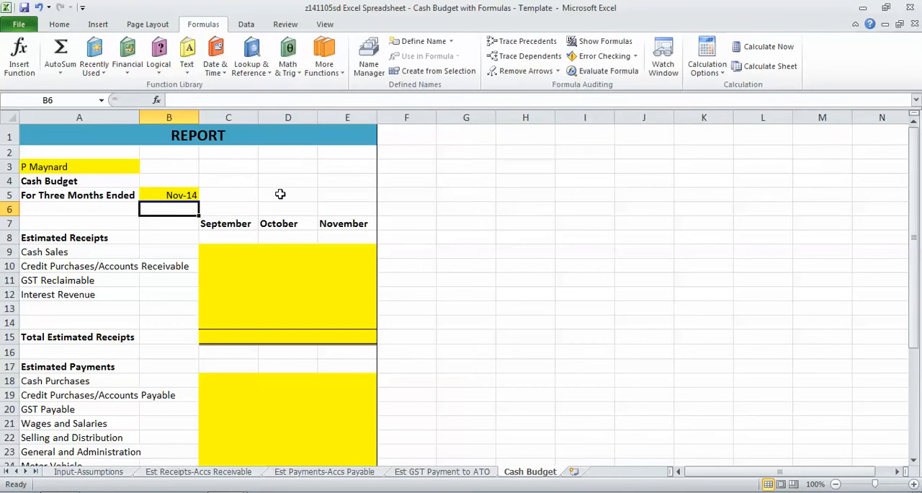
Link September Cash Sales in C9 to Input-Assumptions C19, fill it across to November, and check the copied formulas
{"action": "left_click", "coordinate": [234, 255]}
{"action": "type", "text": "="}
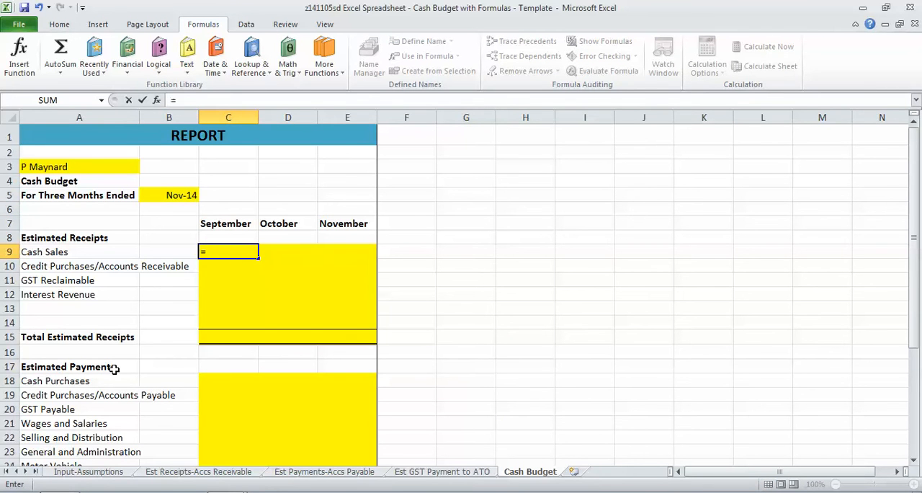
{"action": "left_click", "coordinate": [115, 472]}
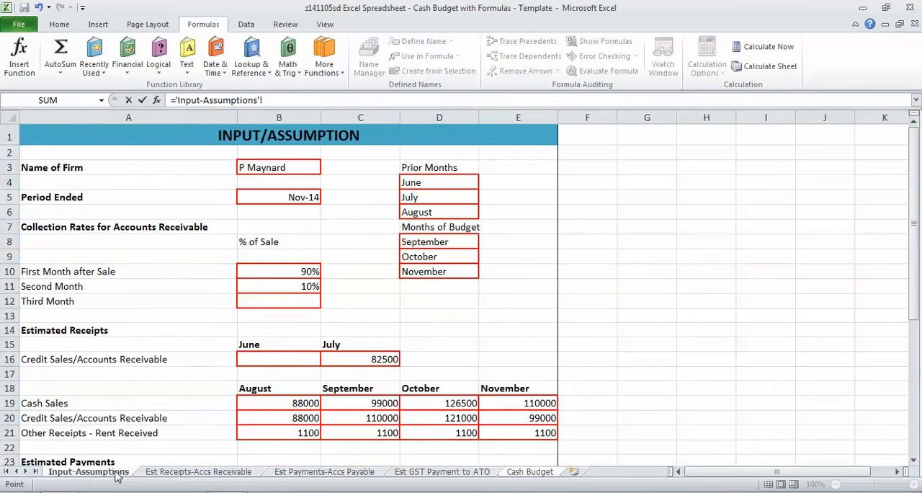
{"action": "left_click", "coordinate": [348, 403]}
{"action": "key", "text": "Return"}
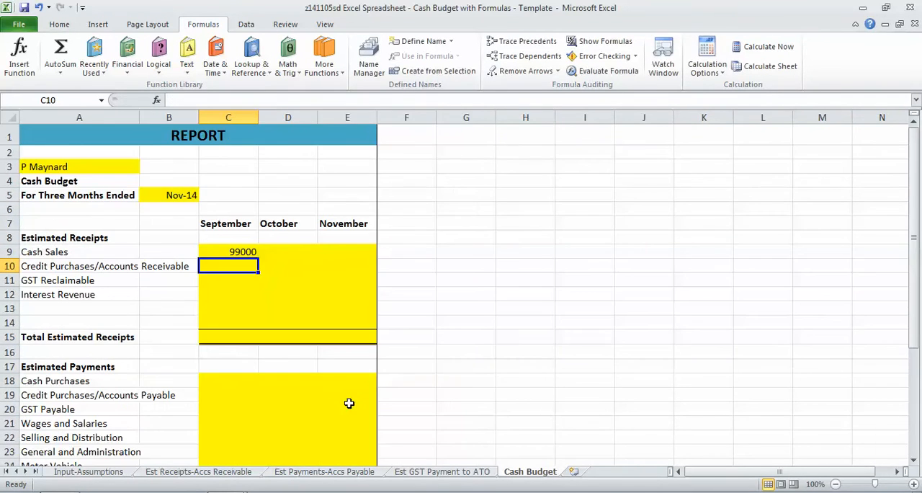
{"action": "left_click", "coordinate": [252, 252]}
{"action": "left_click_drag", "start_coordinate": [258, 258], "coordinate": [347, 252]}
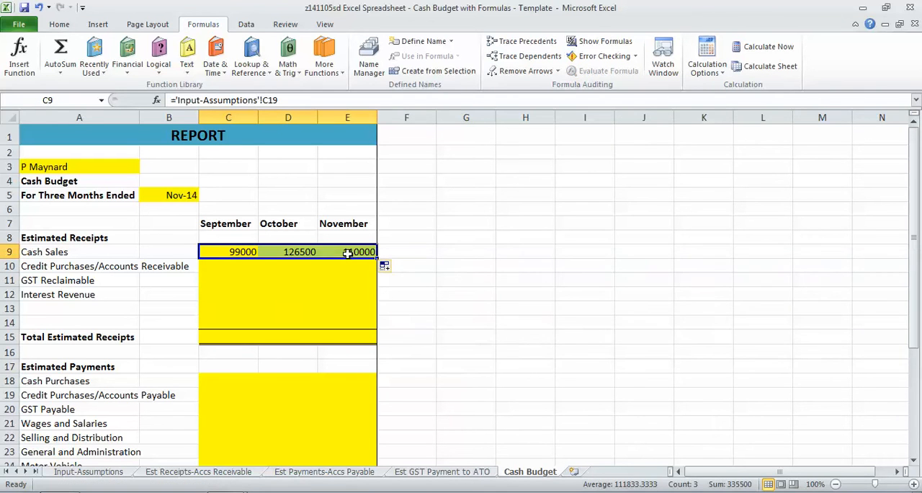
{"action": "left_click", "coordinate": [300, 250]}
{"action": "left_click", "coordinate": [341, 249]}
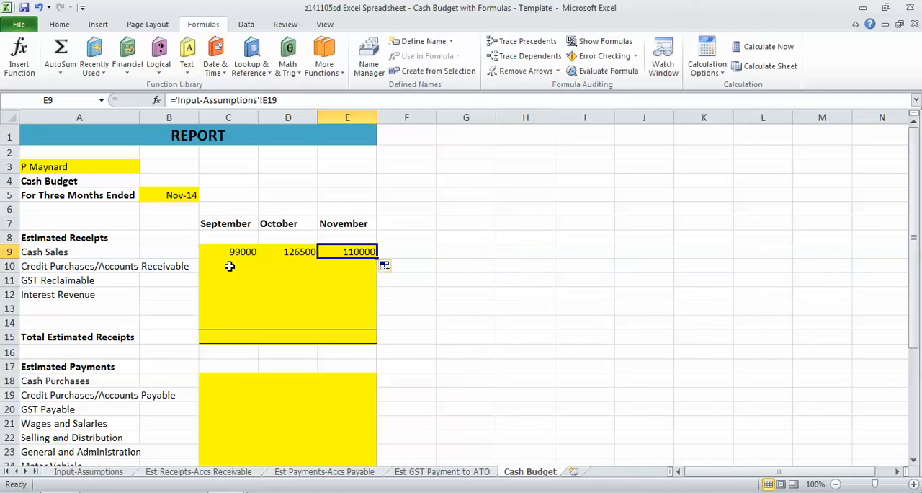
{"action": "type", "text": "="}
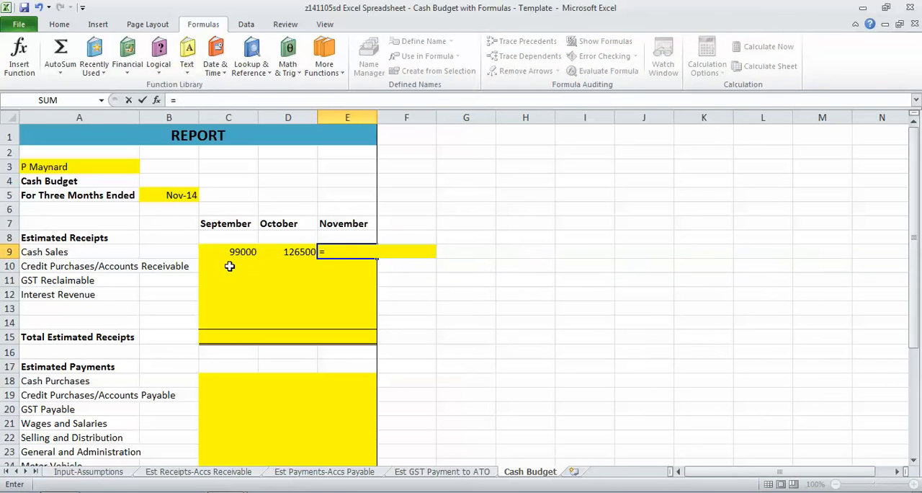
{"action": "key", "text": "Return"}
Link Credit Purchases/Accounts Receivable in C10 to the September total in C12 of Est Receipts-Accs Receivable and fill it across to November
{"action": "left_click", "coordinate": [229, 266]}
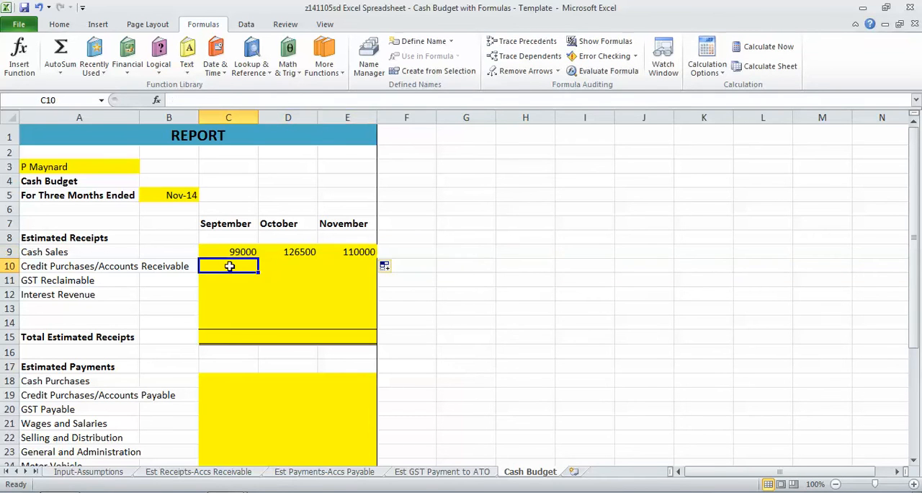
{"action": "type", "text": "="}
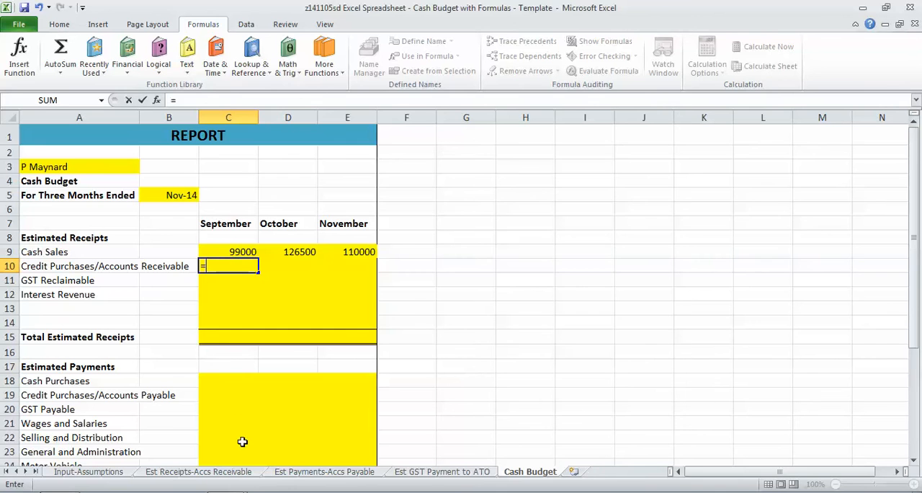
{"action": "left_click", "coordinate": [249, 471]}
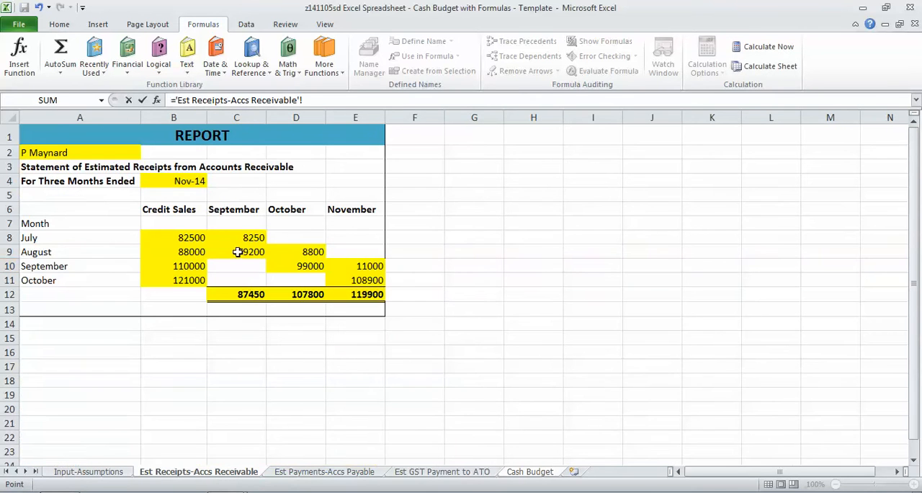
{"action": "left_click", "coordinate": [246, 288]}
{"action": "key", "text": "F1"}
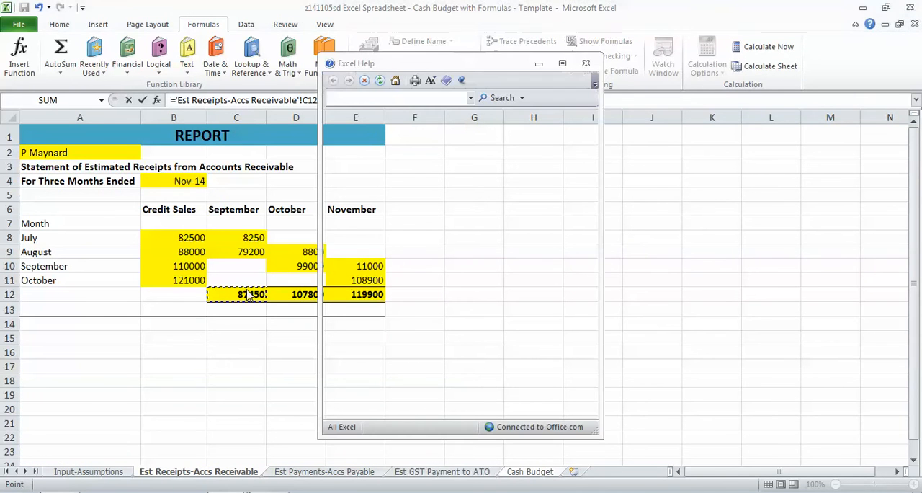
{"action": "left_click", "coordinate": [586, 62]}
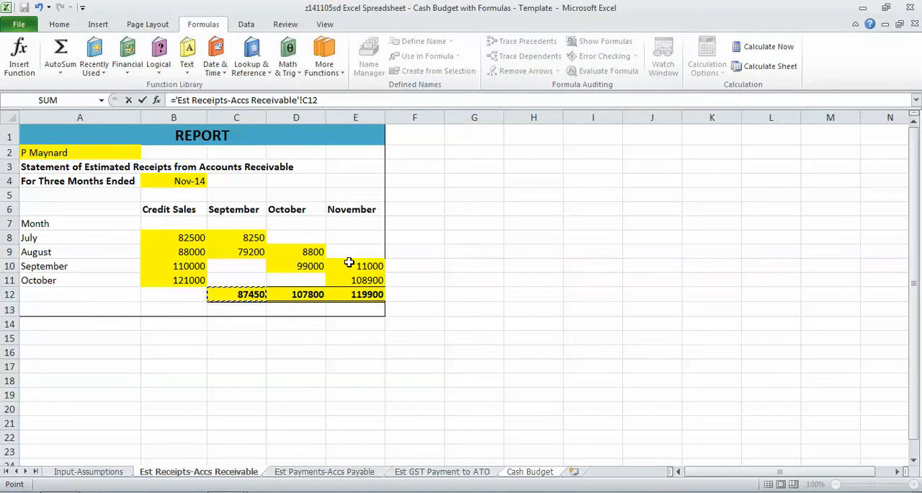
{"action": "key", "text": "Return"}
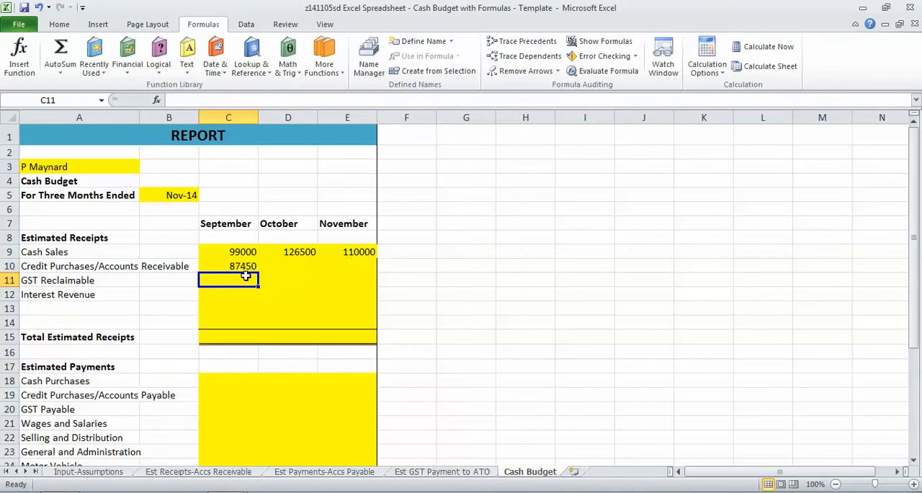
{"action": "left_click", "coordinate": [245, 266]}
{"action": "left_click_drag", "start_coordinate": [260, 271], "coordinate": [374, 273]}
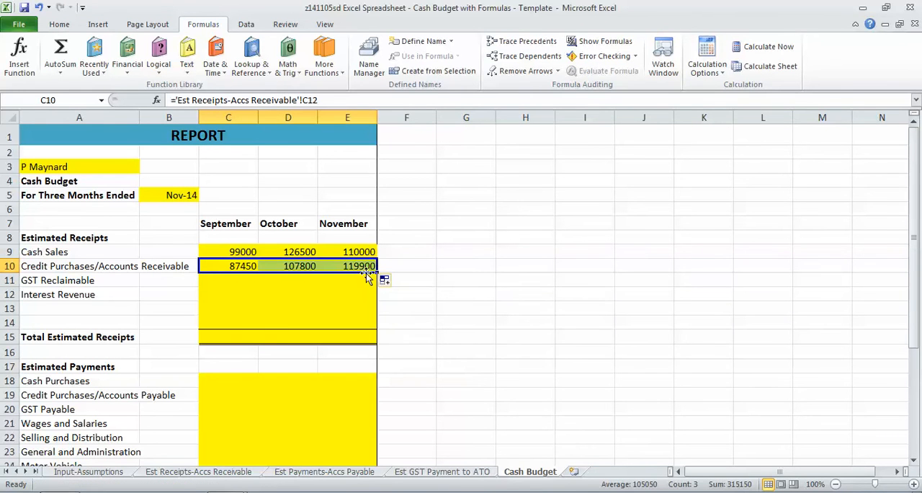
Link GST Reclaimable in C11 to the September total in E12 of Est GST Payment to ATO and fill it across to November
{"action": "left_click", "coordinate": [235, 278]}
{"action": "type", "text": "="}
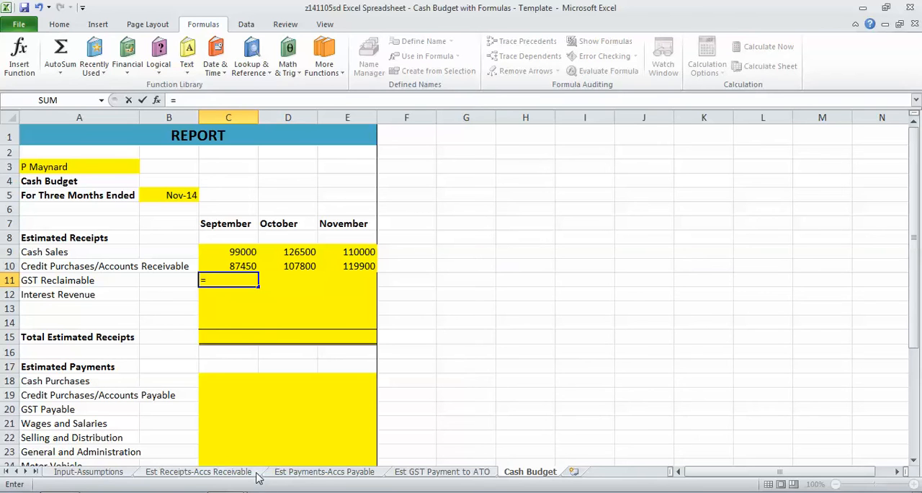
{"action": "left_click", "coordinate": [422, 480]}
{"action": "left_click", "coordinate": [434, 294]}
{"action": "key", "text": "Return"}
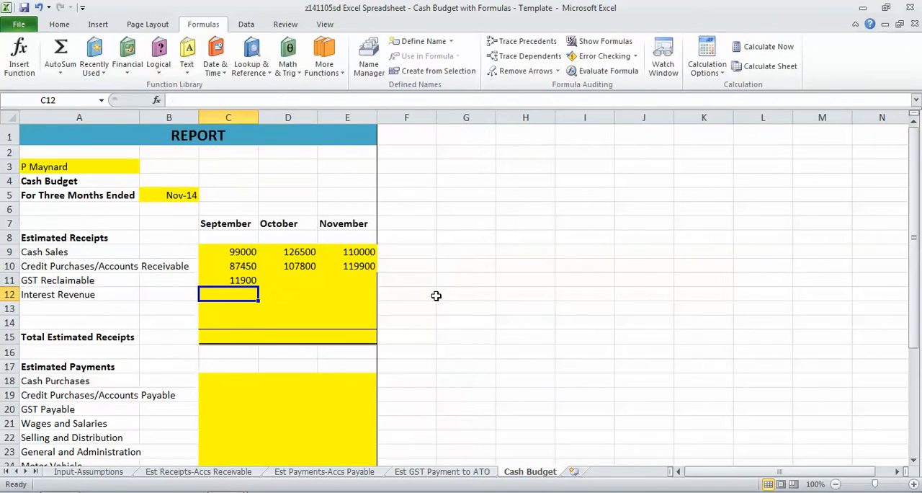
{"action": "left_click", "coordinate": [237, 281]}
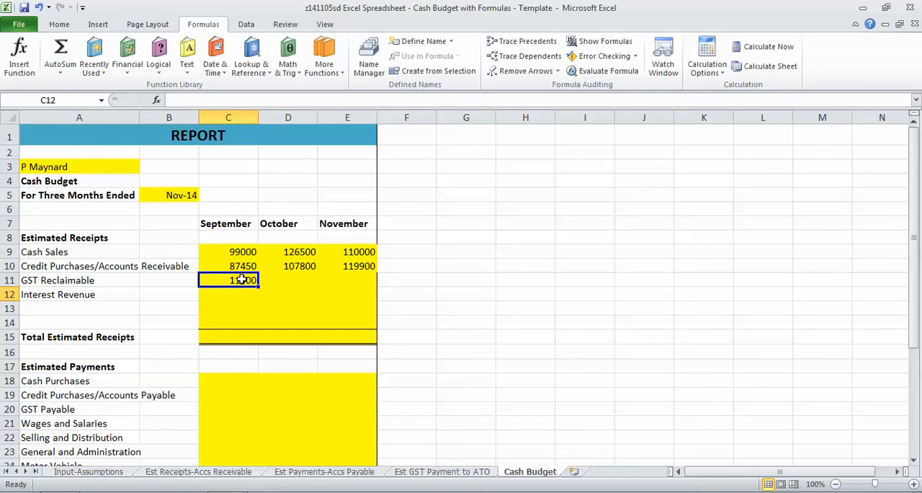
{"action": "left_click_drag", "start_coordinate": [268, 286], "coordinate": [356, 291]}
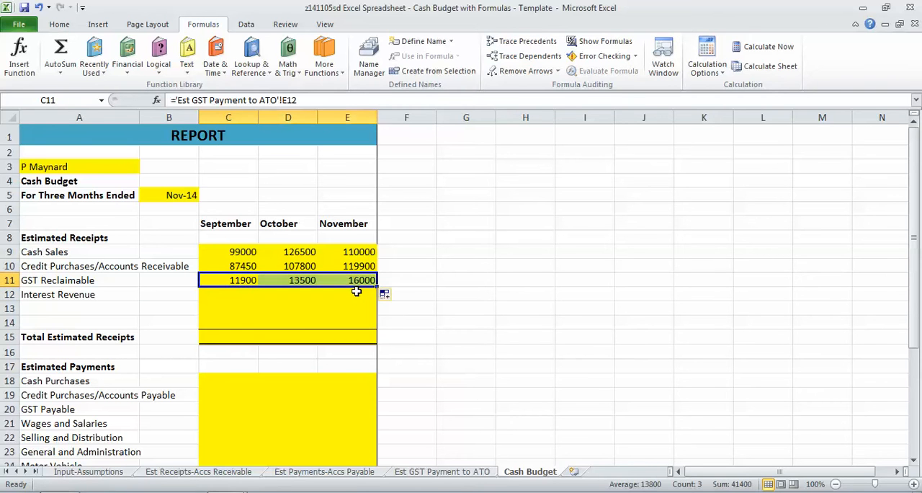
{"action": "key", "text": "Tab"}
Replace the Interest Revenue label in A12 with Rent Received
{"action": "left_click", "coordinate": [97, 296]}
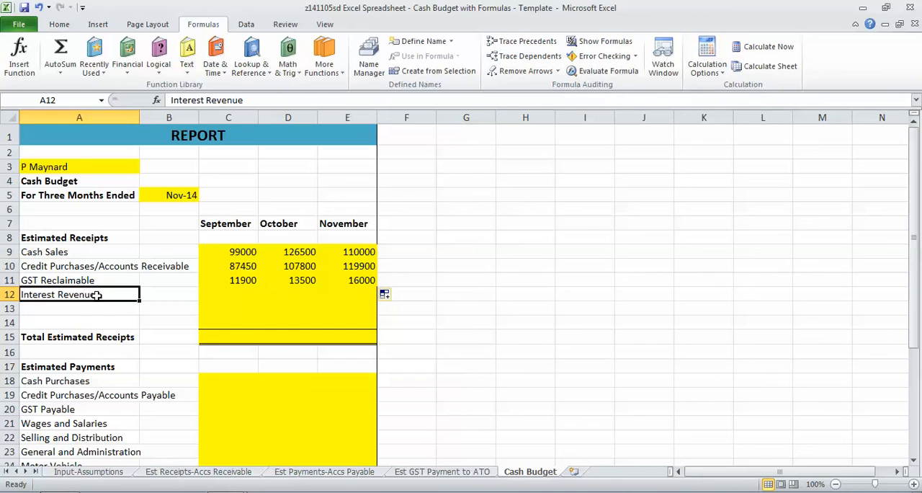
{"action": "type", "text": "Rent Received"}
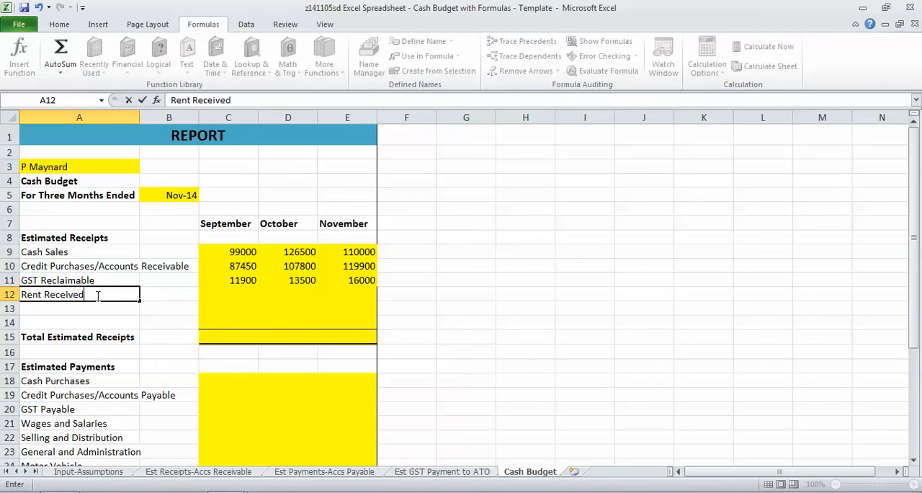
{"action": "key", "text": "Return"}
Link September Rent Received in C12 to Input-Assumptions C21 and fill the formula across to November
{"action": "key", "text": "Up"}
{"action": "key", "text": "Right"}
{"action": "key", "text": "Right"}
{"action": "type", "text": "="}
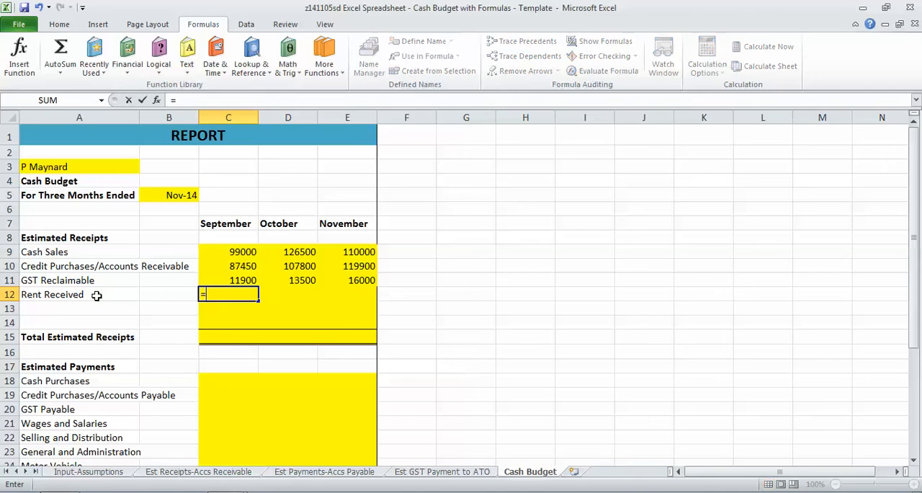
{"action": "left_click", "coordinate": [89, 472]}
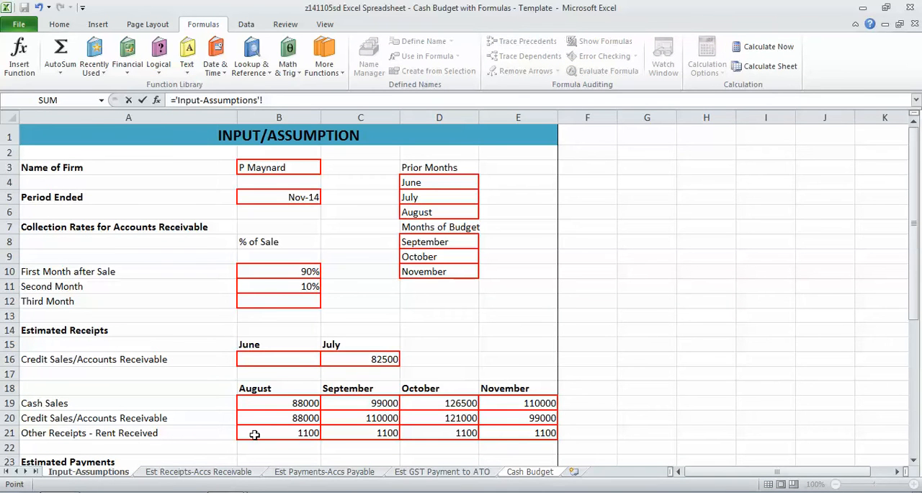
{"action": "left_click", "coordinate": [336, 431]}
{"action": "key", "text": "Return"}
{"action": "left_click", "coordinate": [248, 293]}
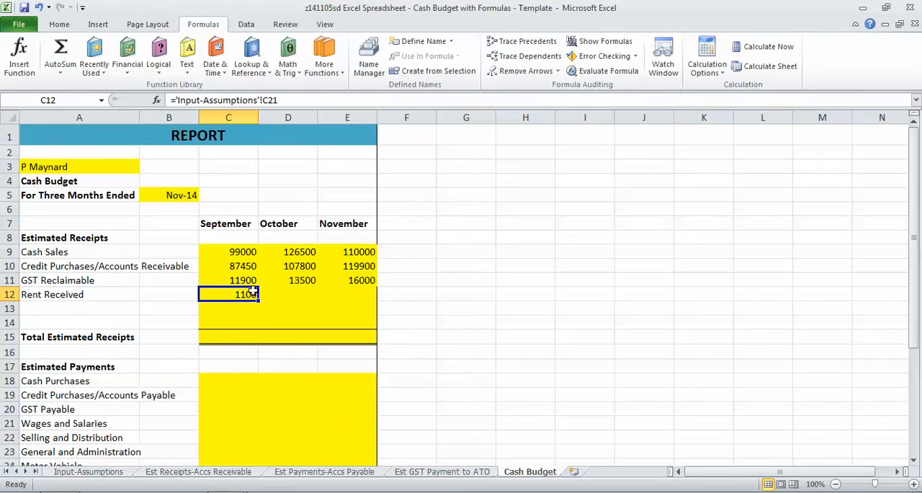
{"action": "left_click_drag", "start_coordinate": [258, 300], "coordinate": [371, 300]}
Delete the two empty rows 13 and 14 above Total Estimated Receipts
{"action": "left_click_drag", "start_coordinate": [11, 308], "coordinate": [10, 322]}
{"action": "right_click", "coordinate": [14, 322]}
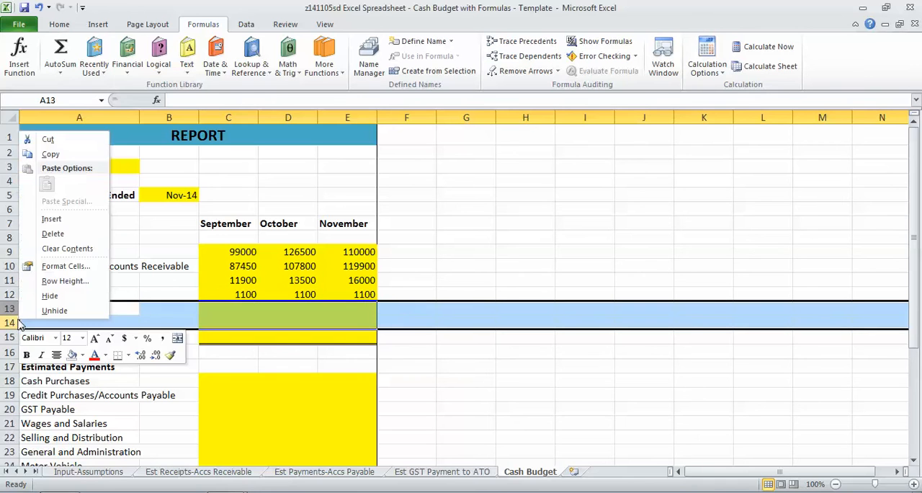
{"action": "left_click", "coordinate": [47, 234]}
{"action": "left_click", "coordinate": [77, 310]}
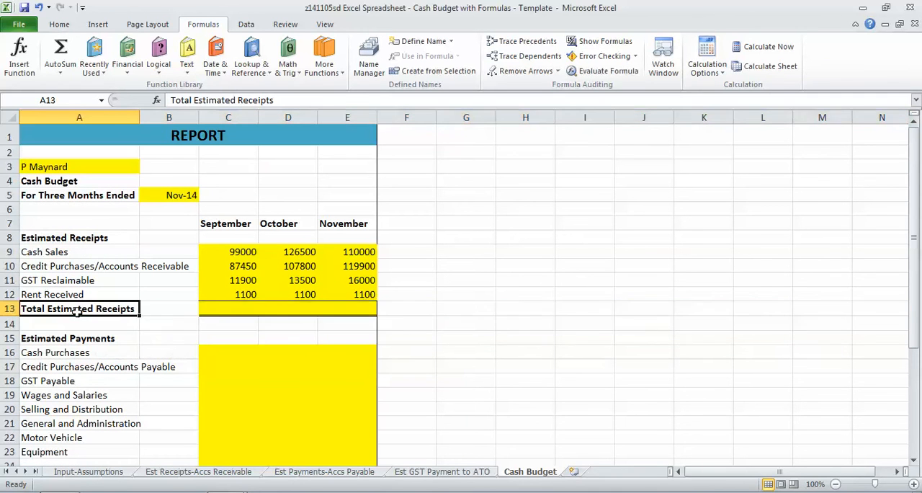
Link September Cash Purchases in C16 to Input-Assumptions C24 and fill the formula across to November
{"action": "left_click", "coordinate": [229, 353]}
{"action": "type", "text": "="}
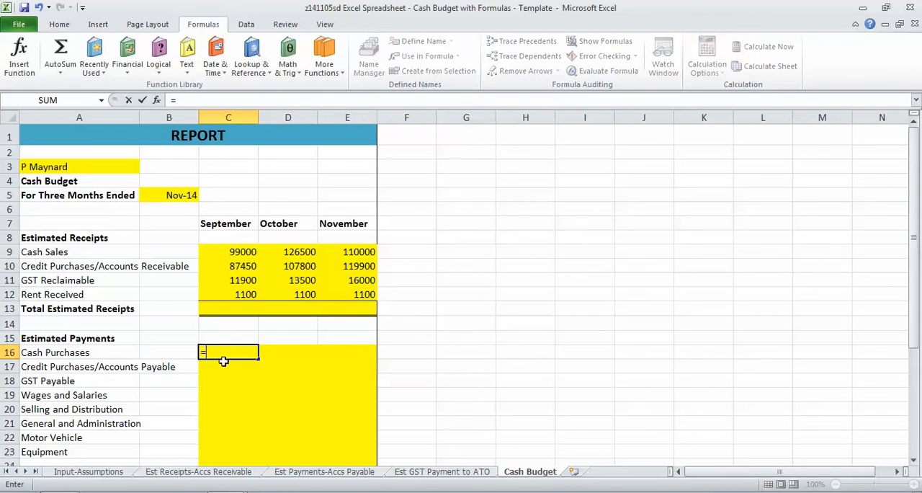
{"action": "left_click", "coordinate": [119, 472]}
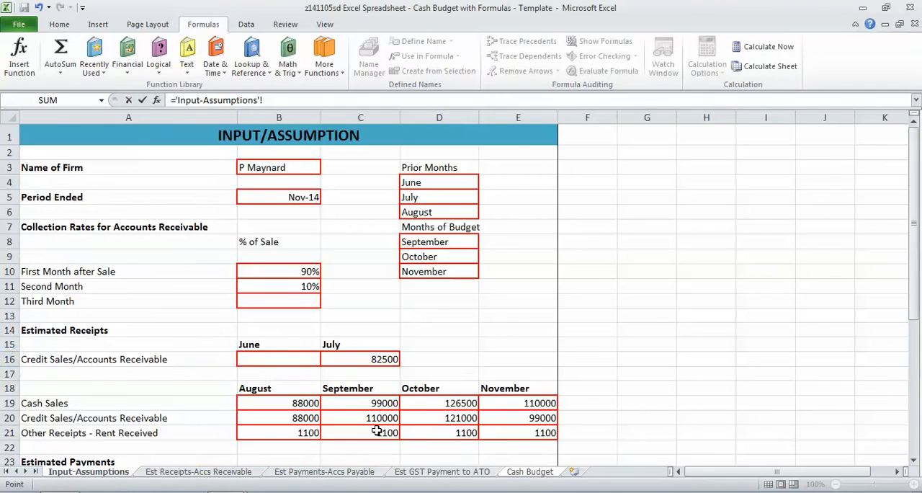
{"action": "left_click", "coordinate": [336, 447]}
{"action": "key", "text": "Down"}
{"action": "key", "text": "Down"}
{"action": "key", "text": "Down"}
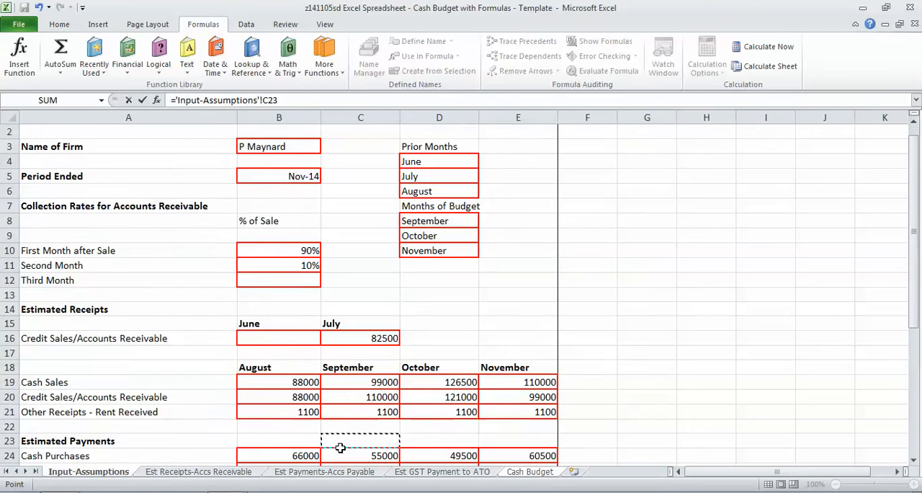
{"action": "key", "text": "Down"}
{"action": "key", "text": "Down"}
{"action": "key", "text": "Up"}
{"action": "key", "text": "Up"}
{"action": "key", "text": "Up"}
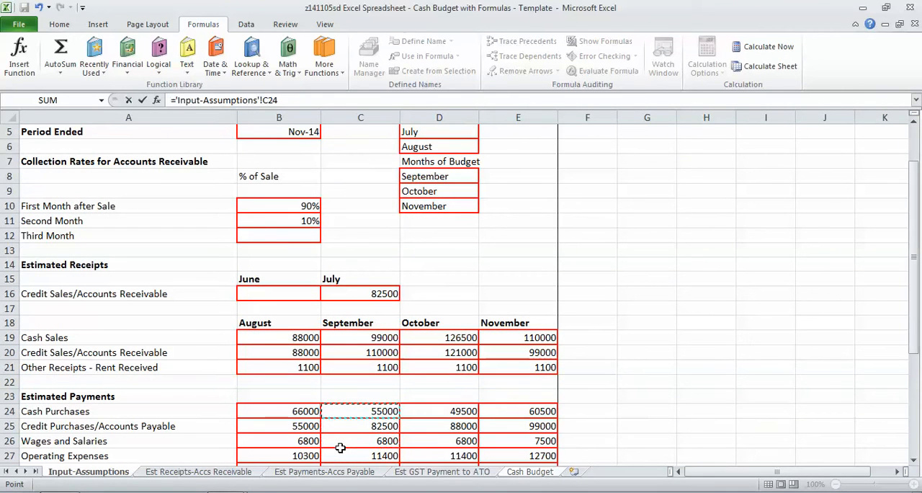
{"action": "key", "text": "Return"}
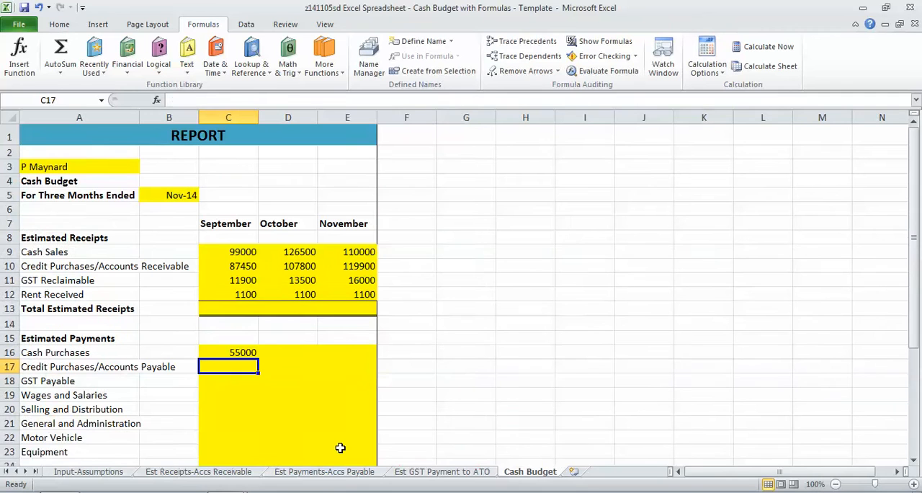
{"action": "key", "text": "Up"}
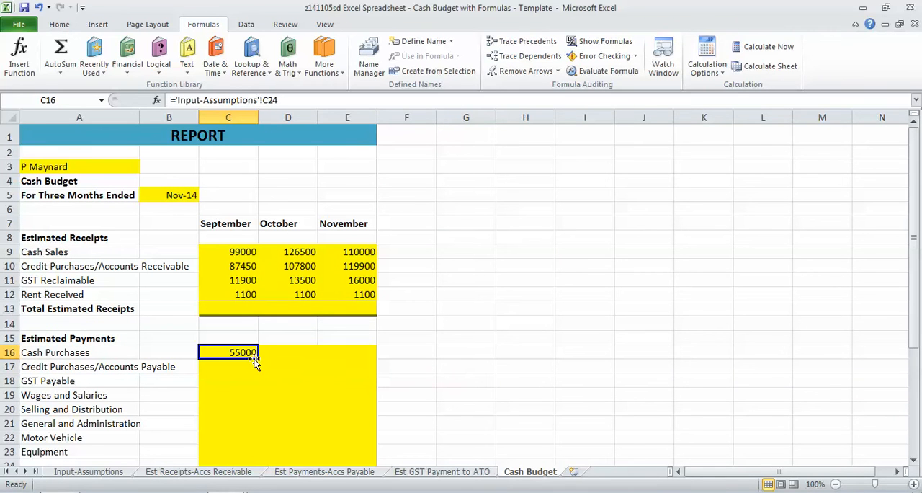
{"action": "left_click_drag", "start_coordinate": [259, 358], "coordinate": [373, 361]}
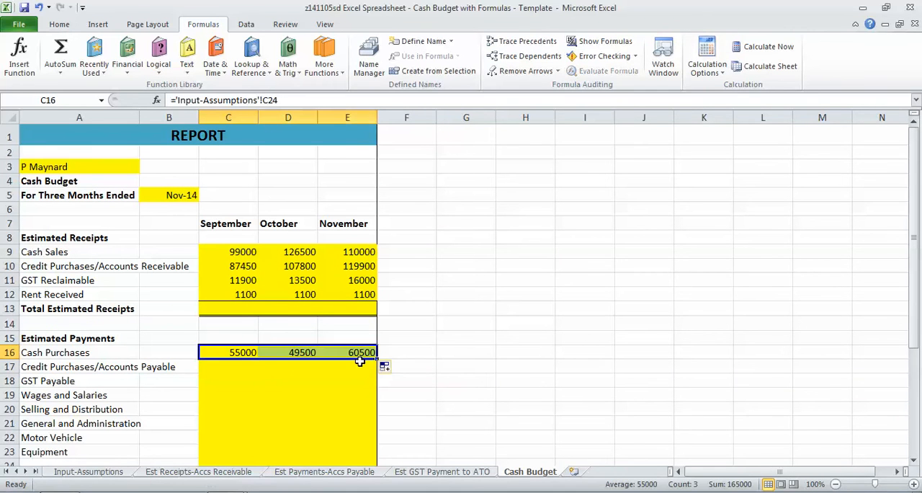
Link September Credit Purchases/Accounts Payable in C17 to C11 of Est Payments-Accs Payable and fill it across to November
{"action": "left_click", "coordinate": [234, 366]}
{"action": "type", "text": "="}
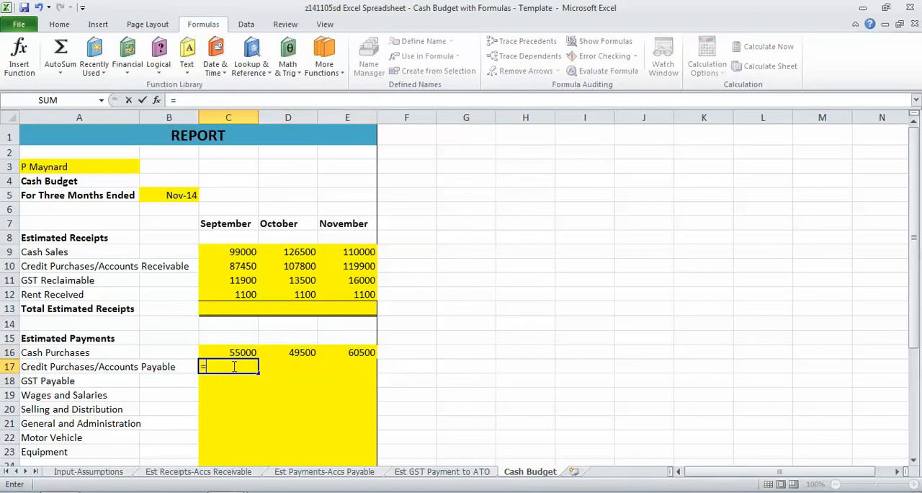
{"action": "left_click", "coordinate": [305, 475]}
{"action": "left_click", "coordinate": [255, 286]}
{"action": "key", "text": "Return"}
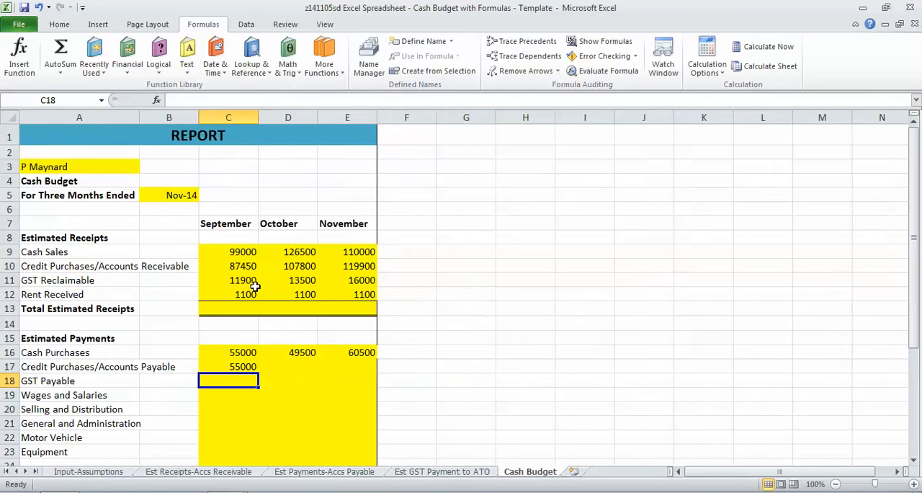
{"action": "left_click", "coordinate": [245, 366]}
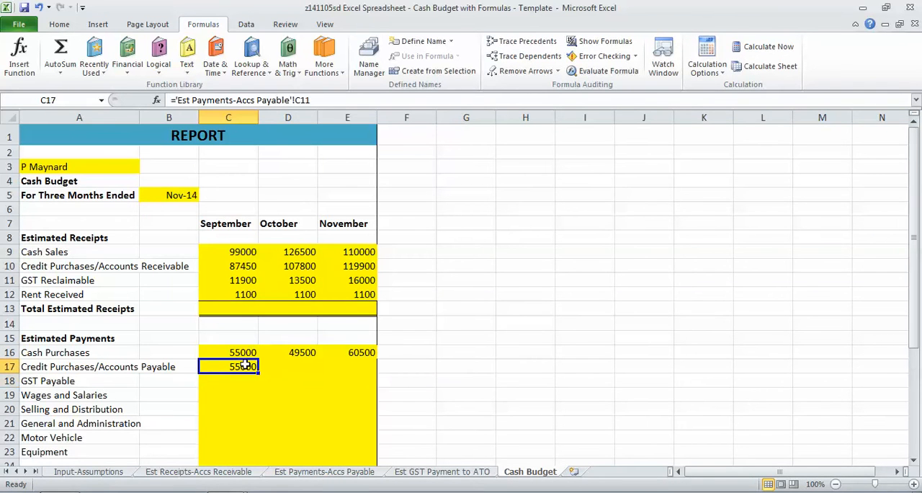
{"action": "left_click_drag", "start_coordinate": [258, 372], "coordinate": [367, 372]}
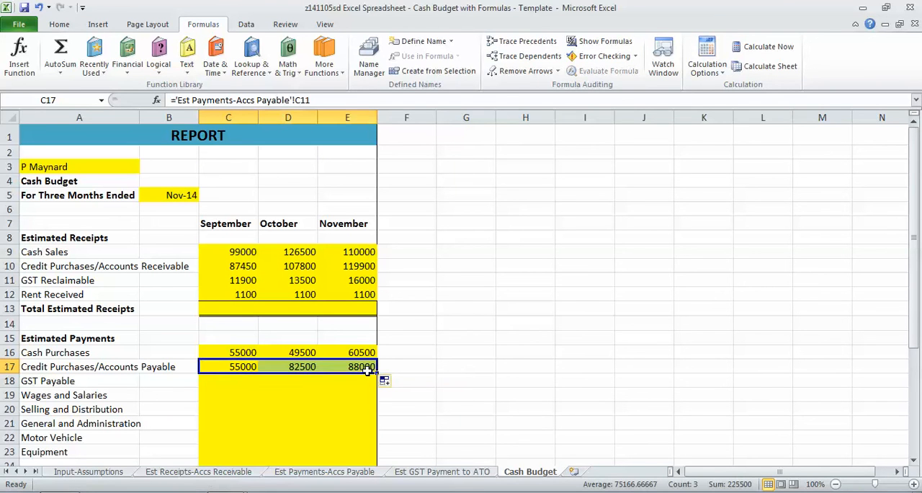
Link September GST Payable in C18 to the Total GST Liability in E19 of Est GST Payment to ATO and fill it across to November
{"action": "key", "text": "Down"}
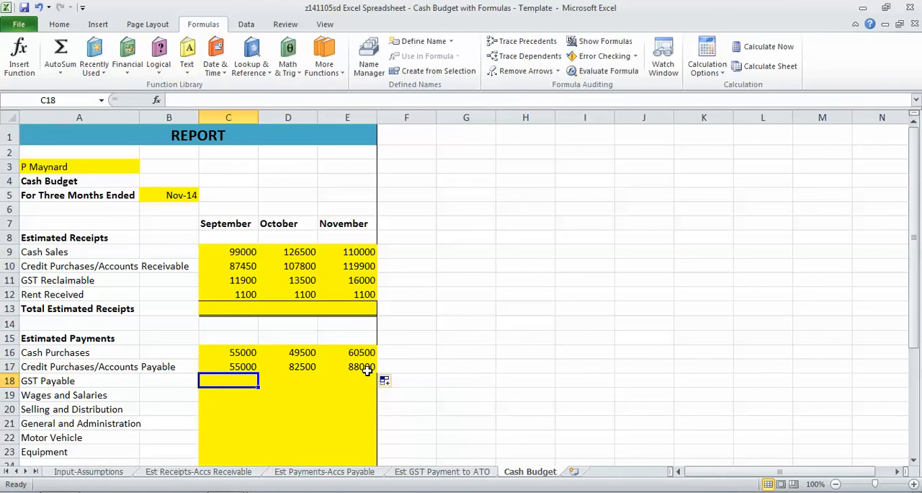
{"action": "type", "text": "="}
{"action": "left_click", "coordinate": [414, 474]}
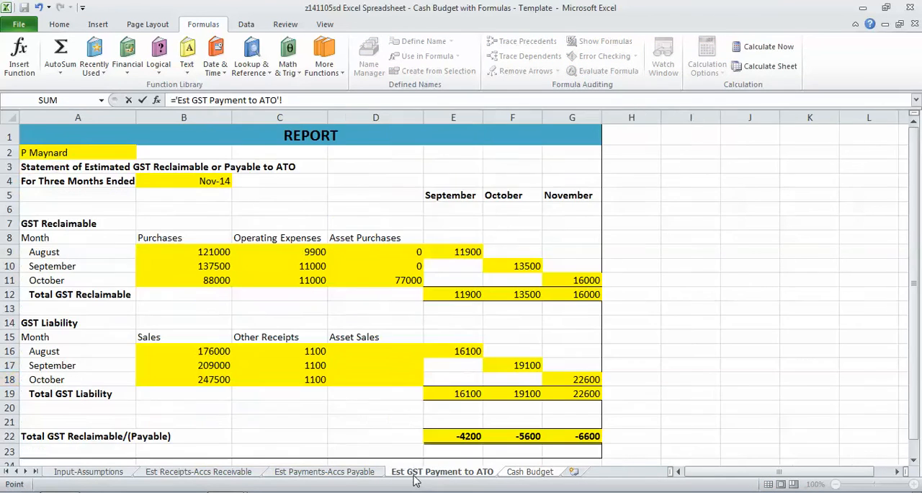
{"action": "left_click", "coordinate": [435, 393]}
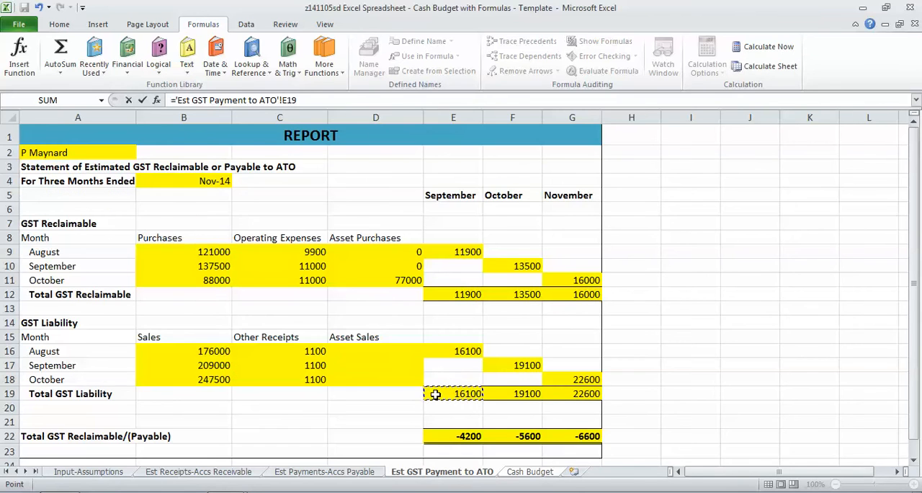
{"action": "key", "text": "Return"}
{"action": "left_click", "coordinate": [248, 380]}
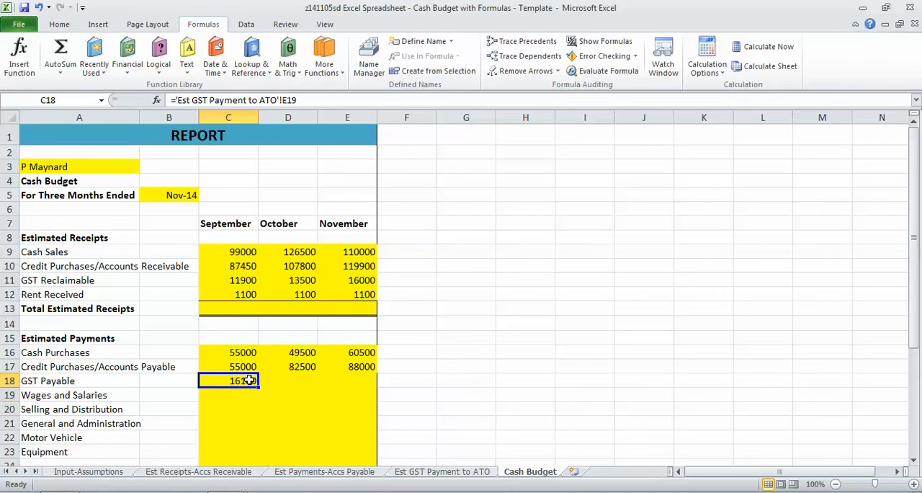
{"action": "left_click_drag", "start_coordinate": [257, 387], "coordinate": [353, 381]}
{"action": "key", "text": "Return"}
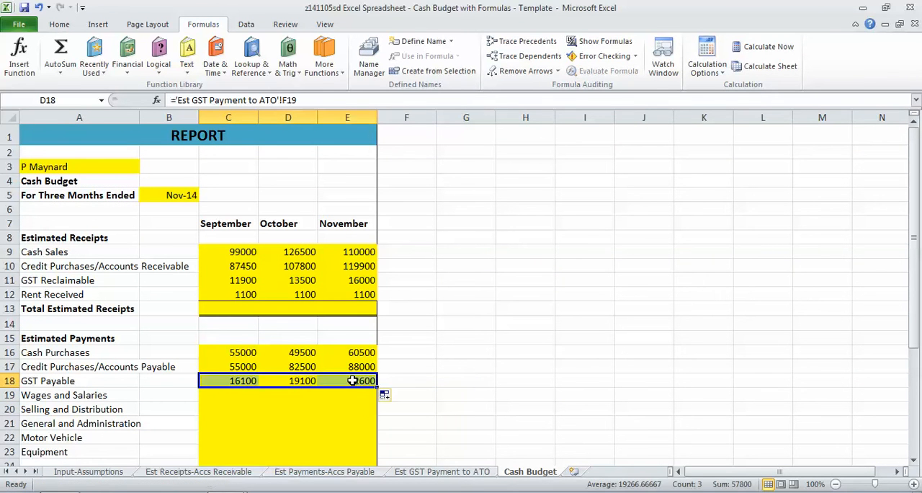
Link September Wages and Salaries in C19 to Input-Assumptions C26 and fill the formula across to November
{"action": "key", "text": "Down"}
{"action": "key", "text": "Left"}
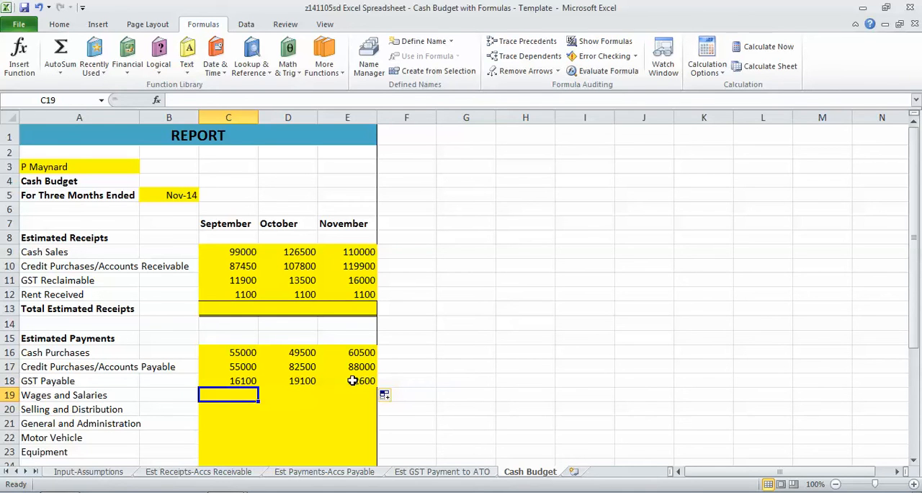
{"action": "type", "text": "="}
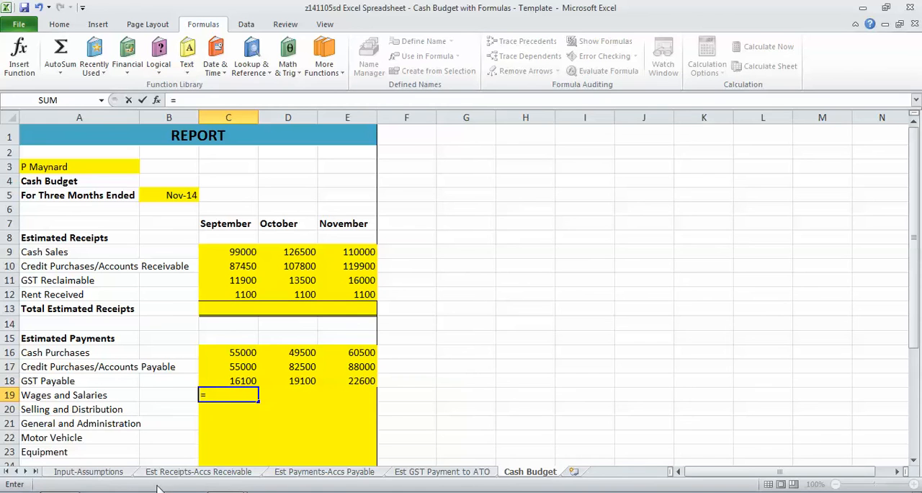
{"action": "left_click", "coordinate": [119, 473]}
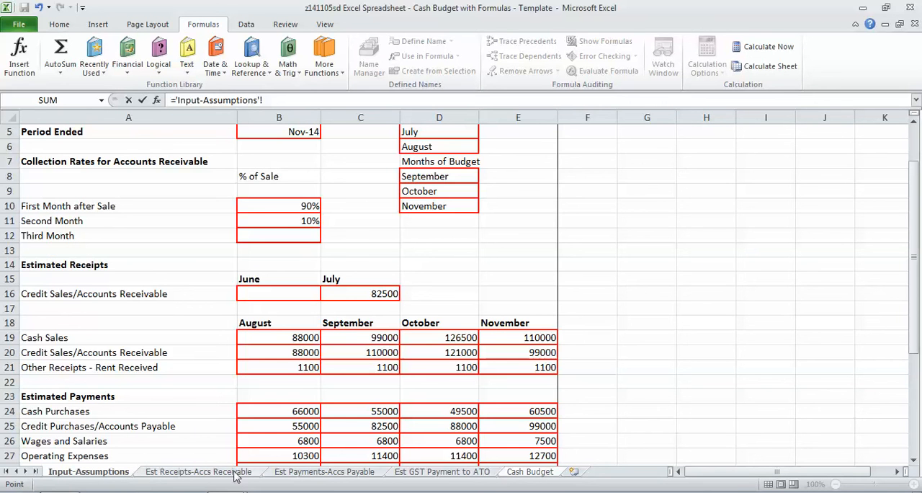
{"action": "left_click", "coordinate": [357, 440]}
{"action": "key", "text": "Return"}
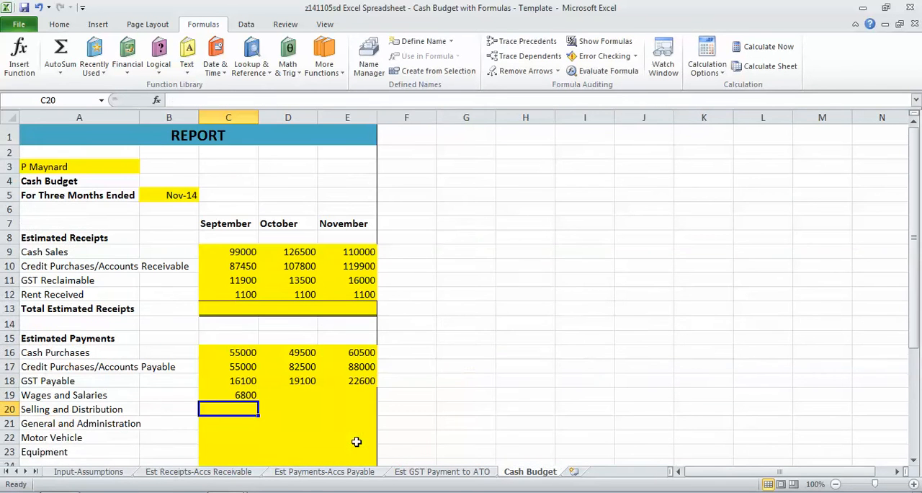
{"action": "left_click", "coordinate": [246, 395]}
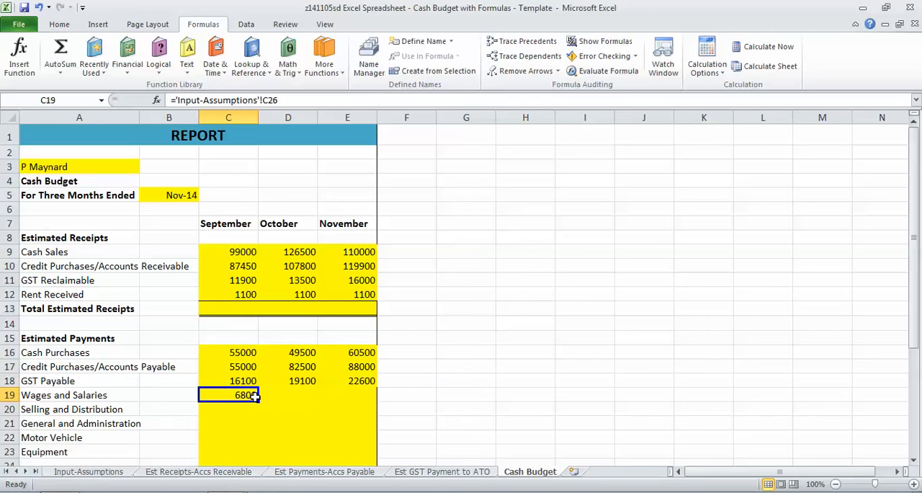
{"action": "left_click_drag", "start_coordinate": [258, 398], "coordinate": [367, 408]}
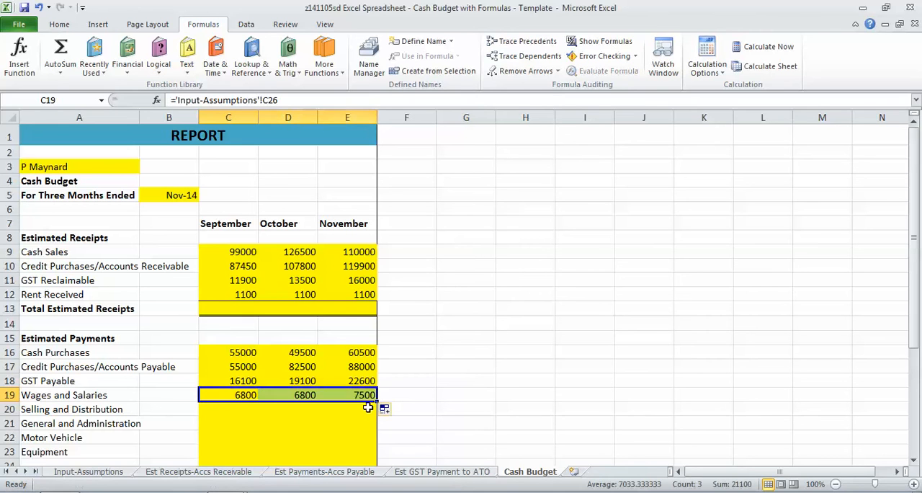
Replace the Selling and Distribution label in A20 with Operating Expenses
{"action": "key", "text": "Down"}
{"action": "key", "text": "Left"}
{"action": "key", "text": "Down"}
{"action": "key", "text": "Left"}
{"action": "key", "text": "Up"}
{"action": "key", "text": "Down"}
{"action": "key", "text": "Down"}
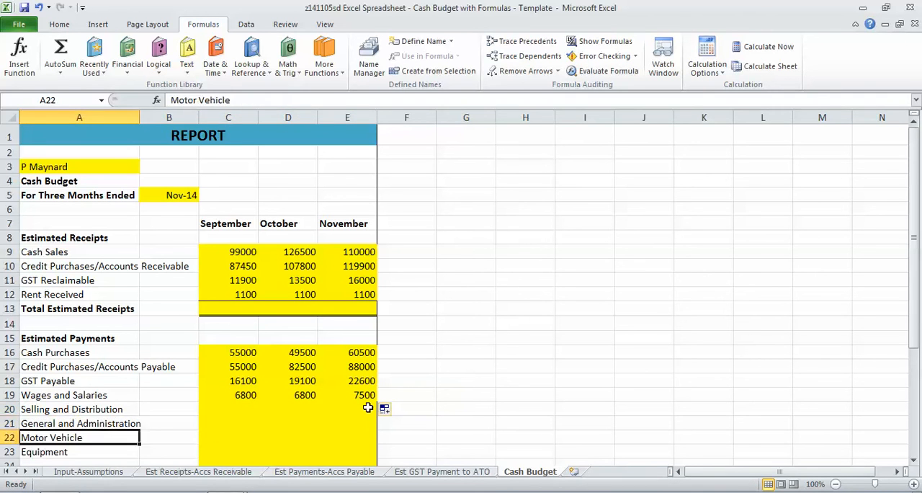
{"action": "key", "text": "Down"}
{"action": "key", "text": "Down"}
{"action": "key", "text": "Down"}
{"action": "key", "text": "Up"}
{"action": "key", "text": "Up"}
{"action": "key", "text": "Up"}
{"action": "key", "text": "Up"}
{"action": "key", "text": "Up"}
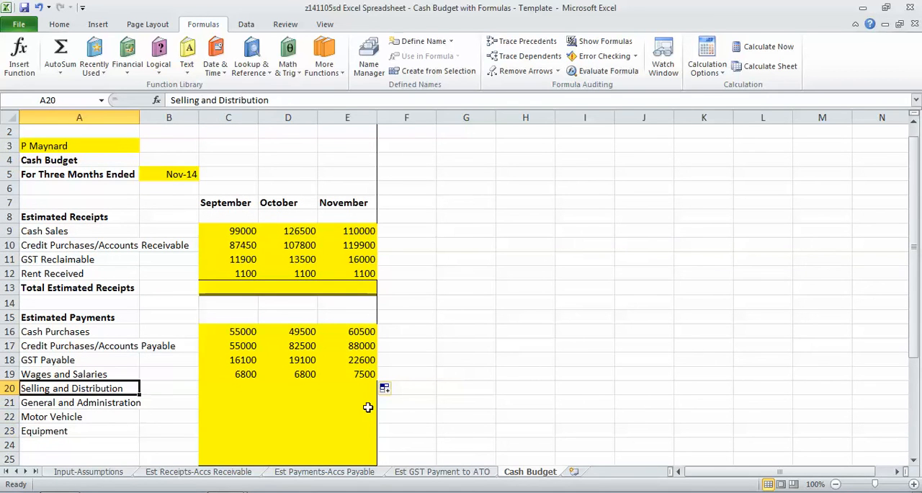
{"action": "type", "text": "Operating Expens"}
{"action": "key", "text": "Tab"}
{"action": "key", "text": "Tab"}
Calculate September Operating Expenses in C20 as Input-Assumptions C27 minus the included depreciation in C28, and fill the formula across to November
{"action": "type", "text": "="}
{"action": "left_click", "coordinate": [126, 473]}
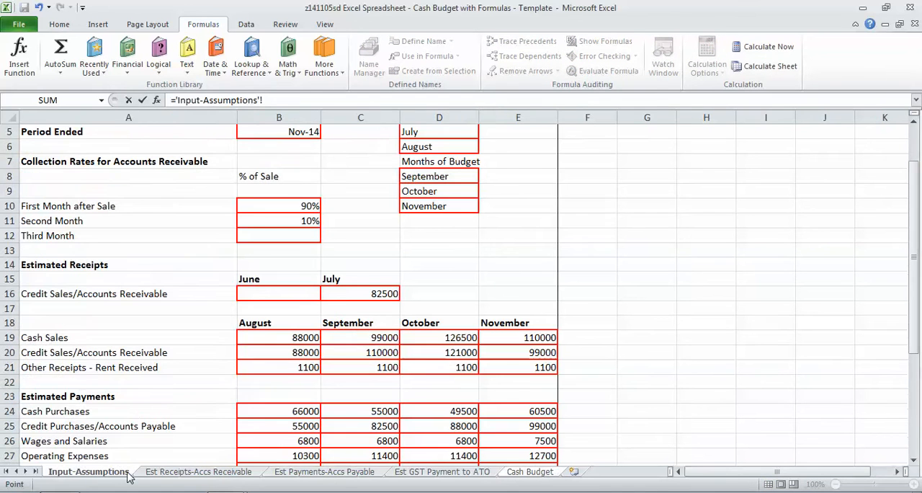
{"action": "key", "text": "Down"}
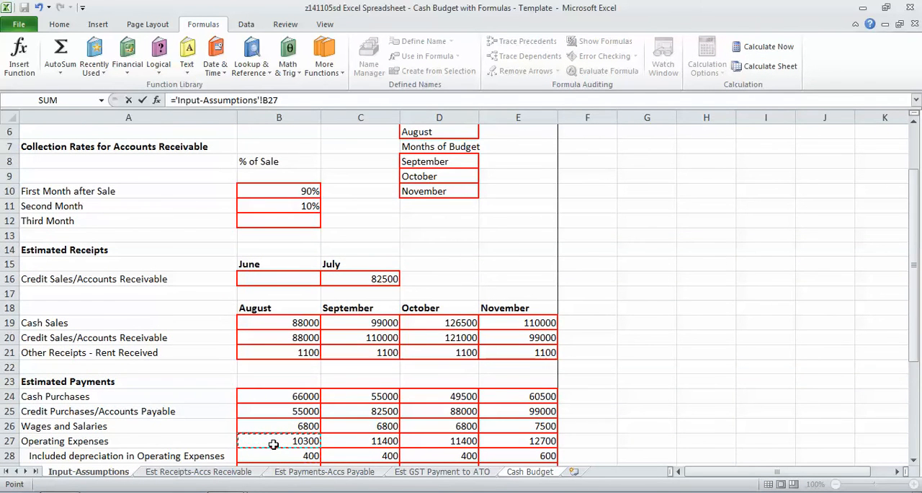
{"action": "key", "text": "Right"}
{"action": "type", "text": "-"}
{"action": "left_click", "coordinate": [339, 456]}
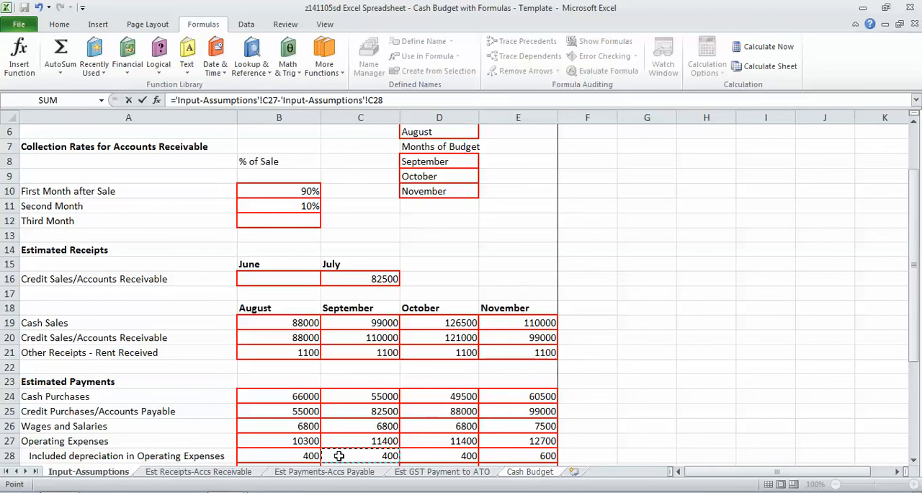
{"action": "key", "text": "Return"}
{"action": "left_click", "coordinate": [253, 389]}
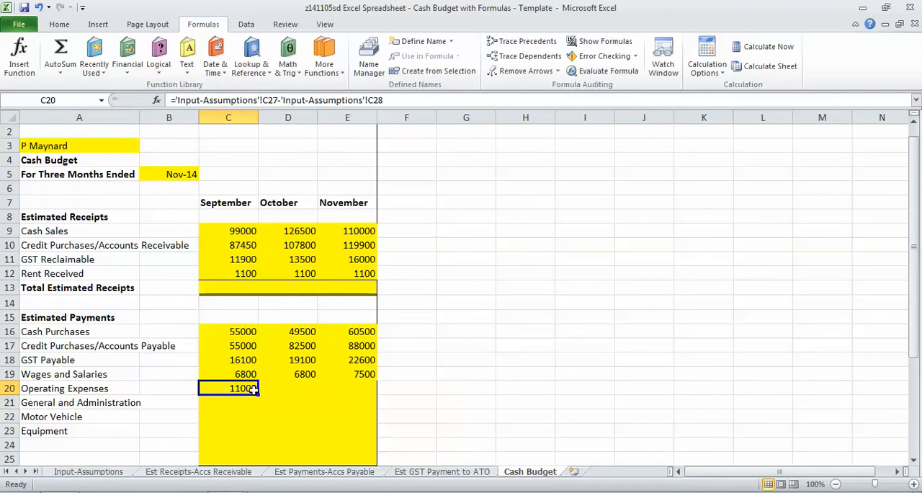
{"action": "left_click_drag", "start_coordinate": [257, 394], "coordinate": [352, 388]}
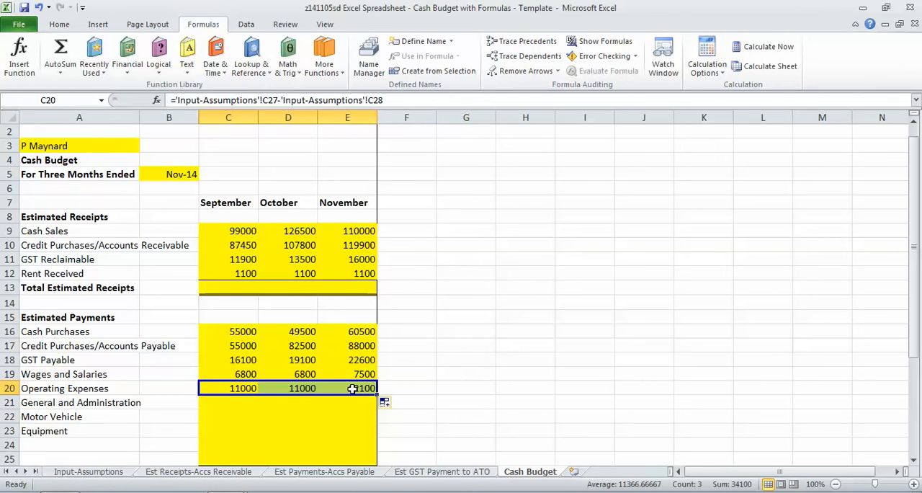
Replace the General and Administration label in A21 with Buildings
{"action": "left_click", "coordinate": [86, 405]}
{"action": "type", "text": "Buildings"}
{"action": "key", "text": "Tab"}
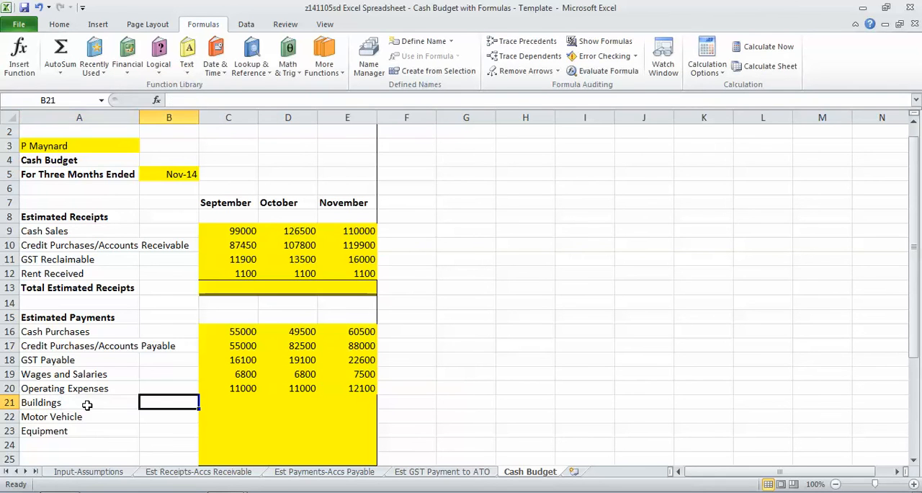
Link October Buildings in D21 of the Cash Budget to the October Buildings payment in Input-Assumptions D29
{"action": "left_click", "coordinate": [75, 473]}
{"action": "left_click", "coordinate": [98, 429]}
{"action": "key", "text": "Down"}
{"action": "key", "text": "Down"}
{"action": "key", "text": "Down"}
{"action": "key", "text": "Down"}
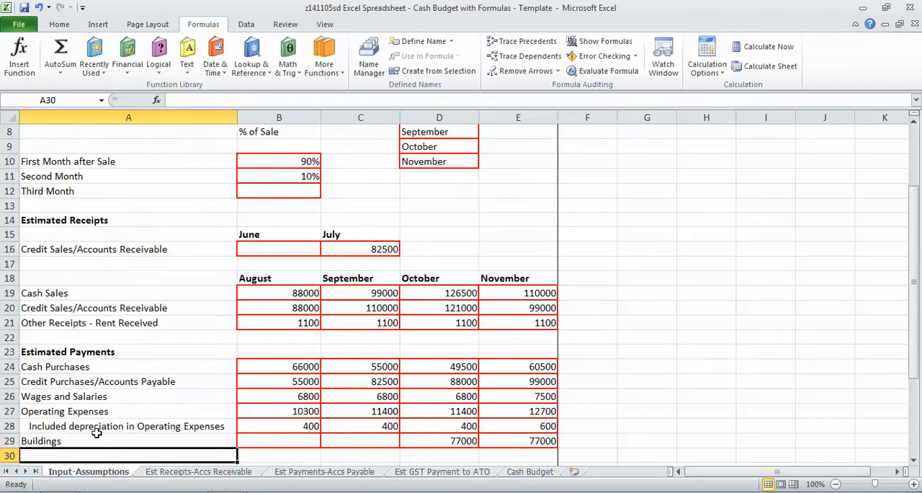
{"action": "key", "text": "Up"}
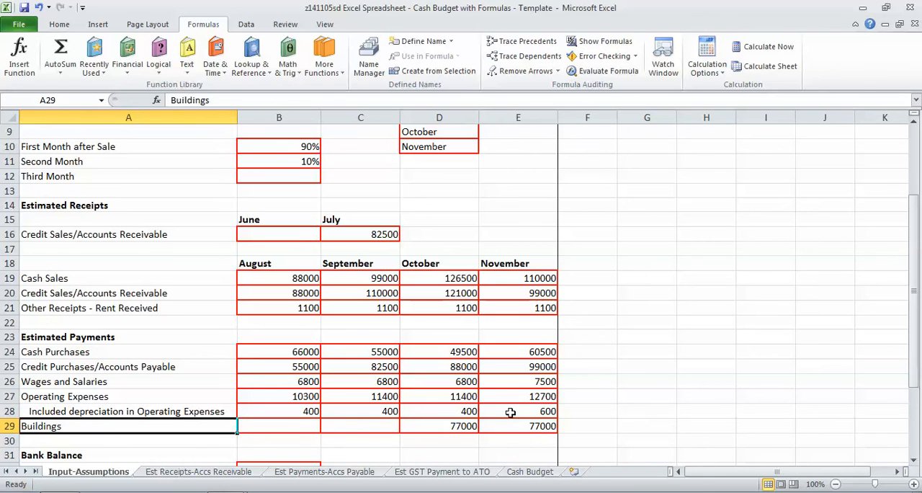
{"action": "left_click", "coordinate": [513, 475]}
{"action": "left_click", "coordinate": [304, 401]}
{"action": "type", "text": "="}
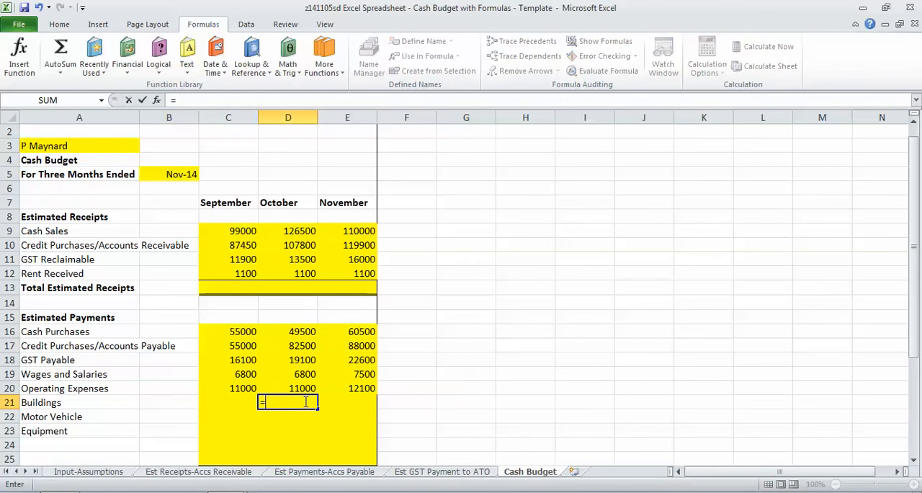
{"action": "left_click", "coordinate": [115, 471]}
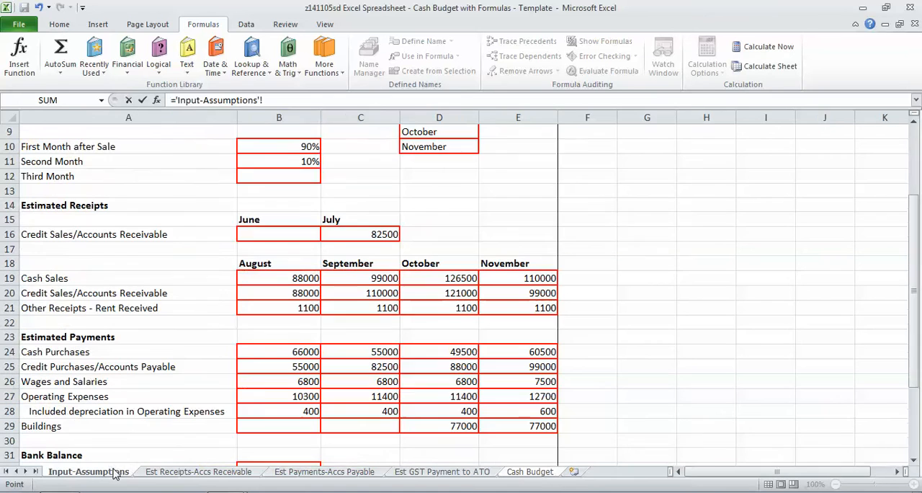
{"action": "left_click", "coordinate": [396, 428]}
{"action": "left_click", "coordinate": [412, 425]}
{"action": "key", "text": "Return"}
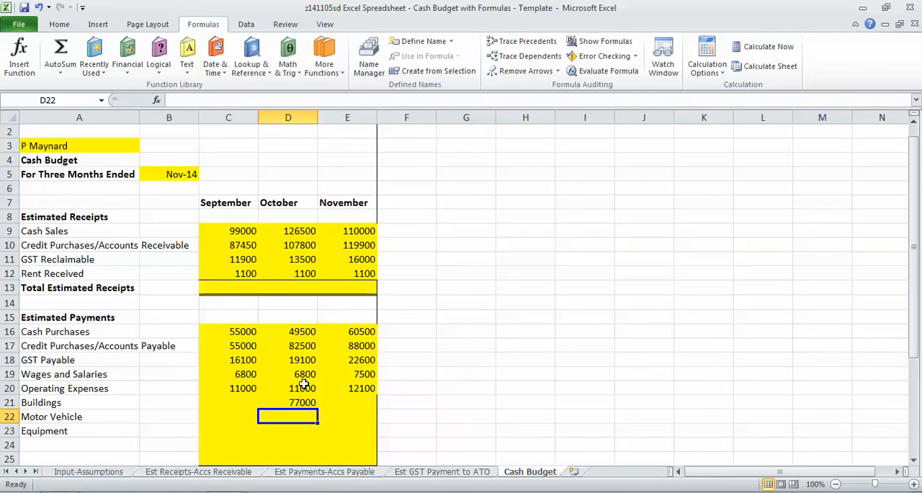
Fill the October Buildings formula in D21 across to November in E21 and back to September in C21
{"action": "left_click", "coordinate": [305, 402]}
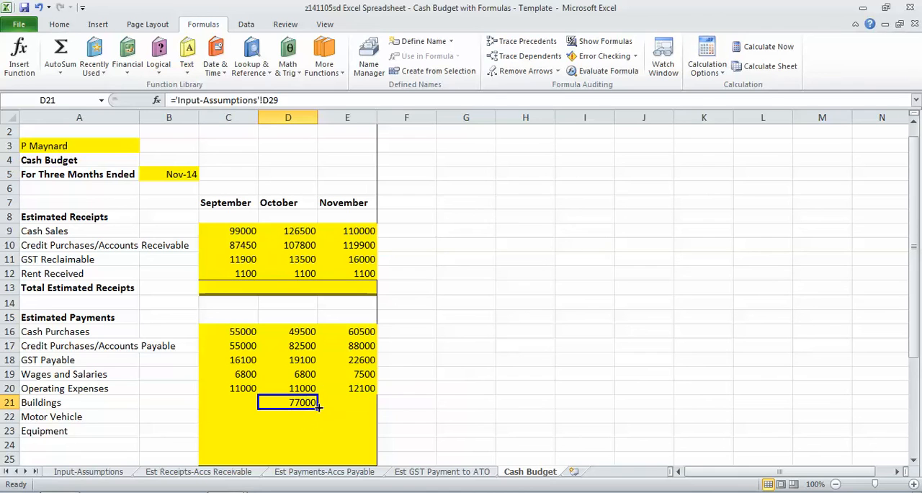
{"action": "left_click", "coordinate": [316, 412]}
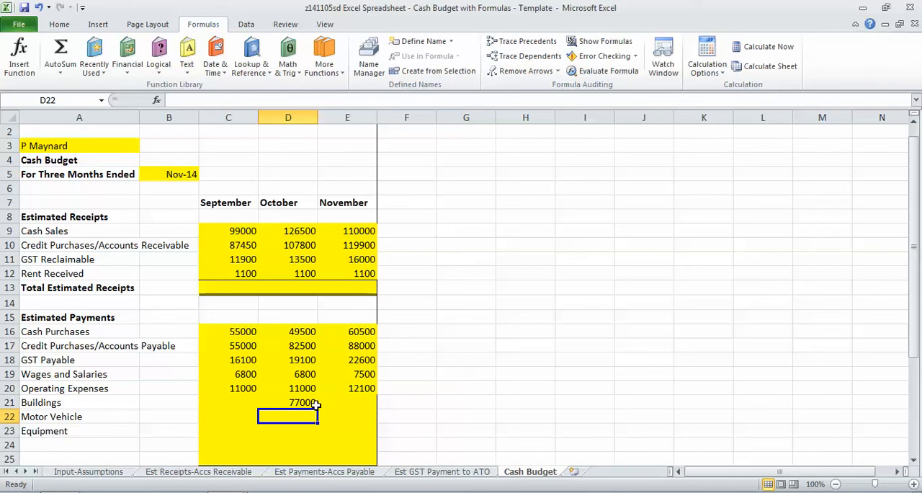
{"action": "left_click", "coordinate": [317, 403]}
{"action": "left_click_drag", "start_coordinate": [317, 408], "coordinate": [224, 415]}
{"action": "left_click", "coordinate": [312, 408]}
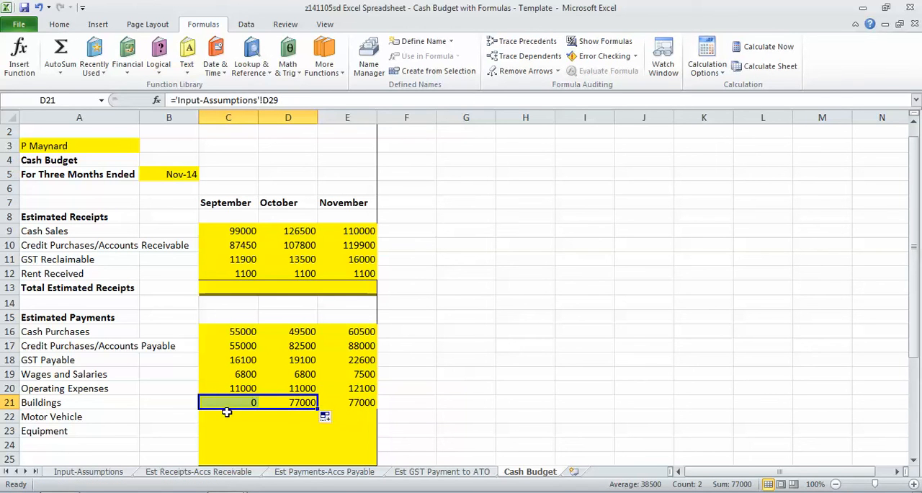
Delete rows 22 to 25, which hold the unused Motor Vehicle, Equipment and blank payment lines
{"action": "left_click_drag", "start_coordinate": [10, 417], "coordinate": [22, 451]}
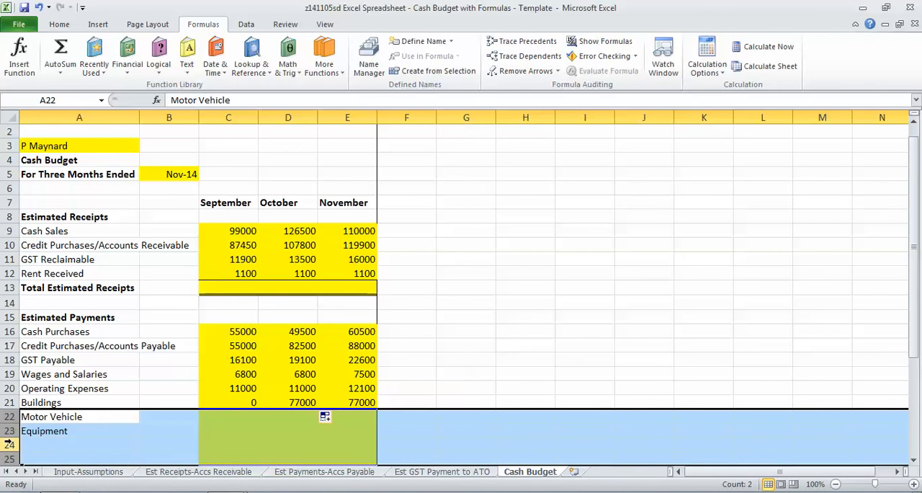
{"action": "right_click", "coordinate": [10, 443]}
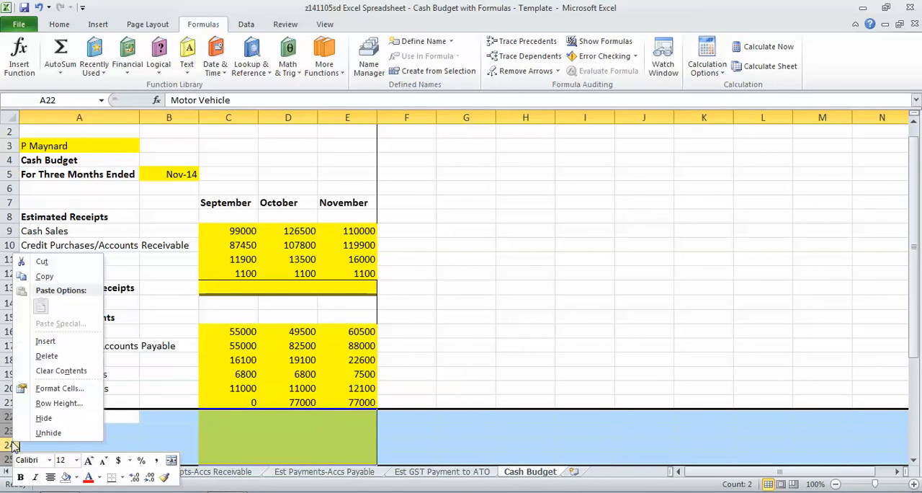
{"action": "left_click", "coordinate": [46, 355]}
{"action": "left_click", "coordinate": [123, 382]}
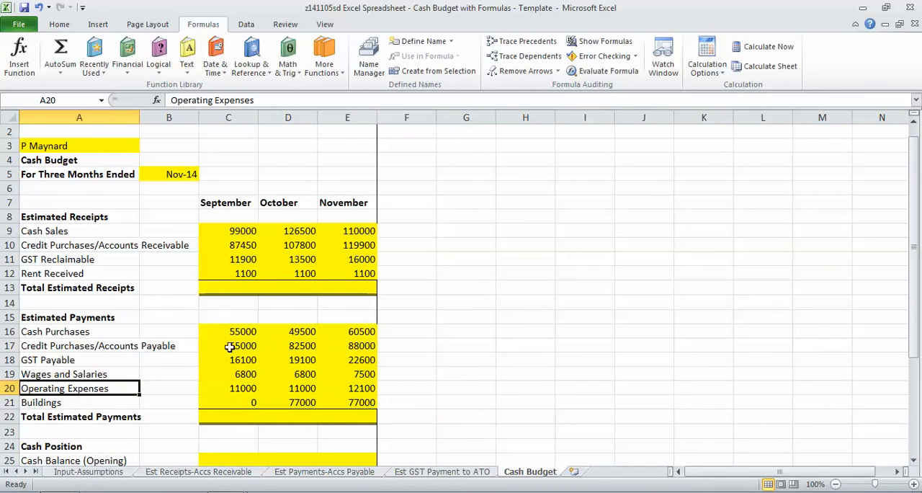
Calculate September Total Estimated Receipts in C13 as the sum of C9:C12
{"action": "left_click", "coordinate": [235, 291]}
{"action": "type", "text": "="}
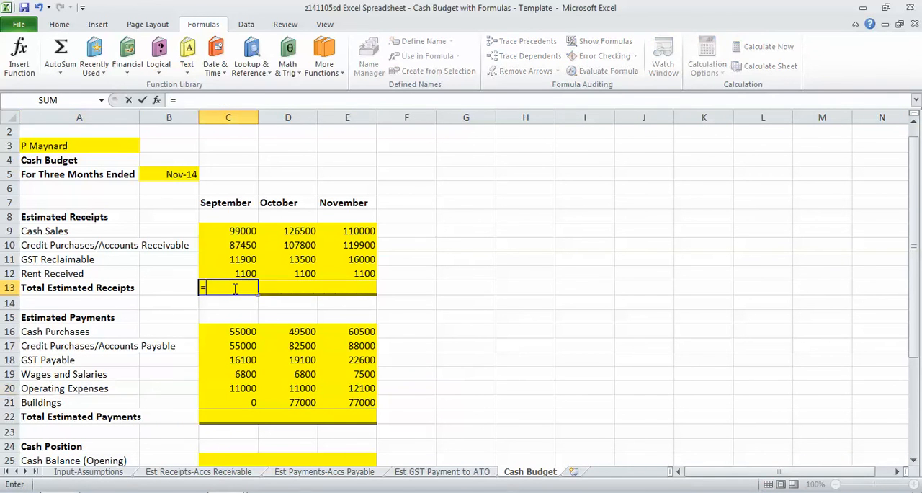
{"action": "type", "text": "SUM("}
{"action": "left_click_drag", "start_coordinate": [233, 230], "coordinate": [243, 274]}
{"action": "key", "text": "Return"}
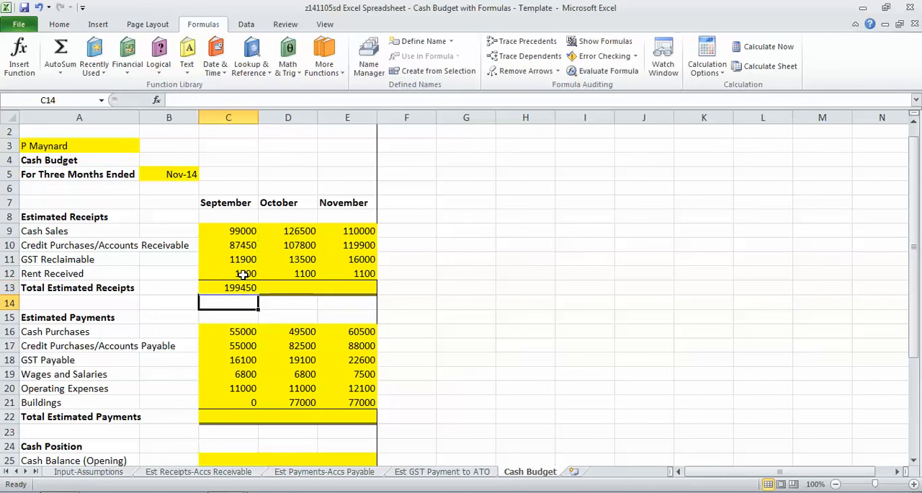
Fill the Total Estimated Receipts formula in C13 across to November and make the three totals bold
{"action": "left_click", "coordinate": [245, 287]}
{"action": "left_click_drag", "start_coordinate": [257, 294], "coordinate": [355, 289]}
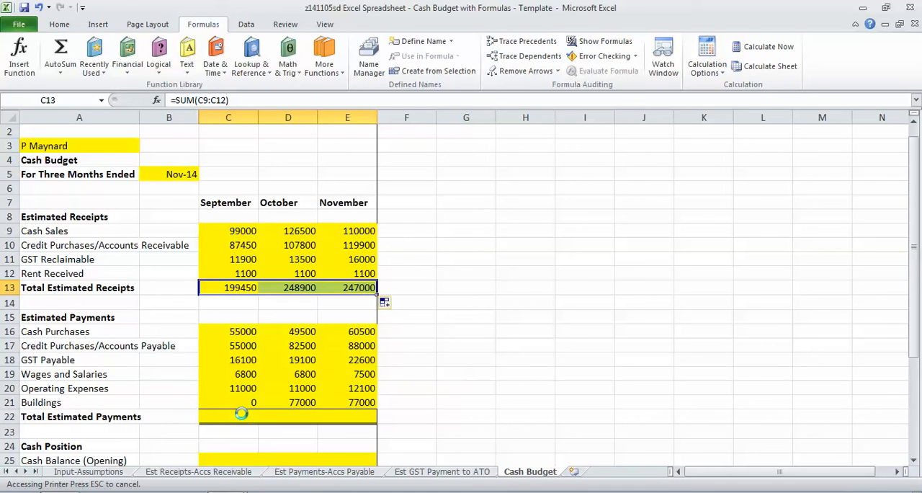
{"action": "key", "text": "ctrl+b"}
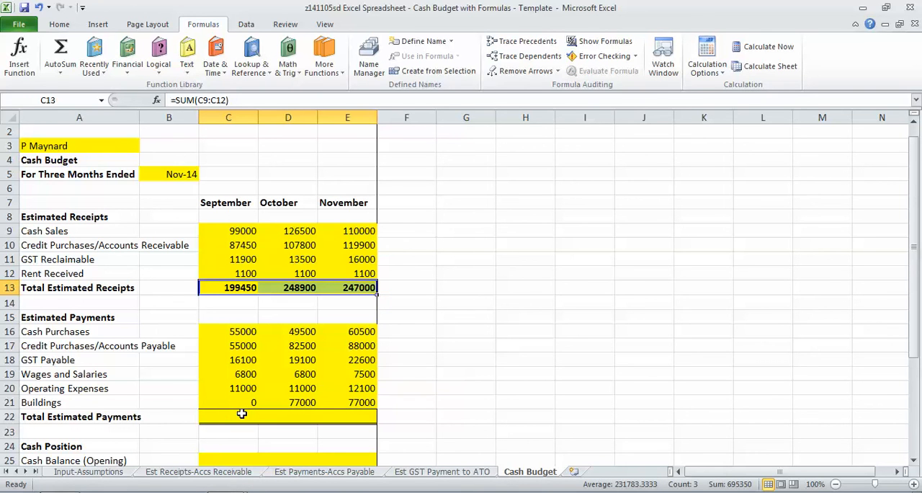
Calculate September Total Estimated Payments in C22 as the sum of C16:C21, and fill the formula across to November in bold
{"action": "left_click", "coordinate": [233, 415]}
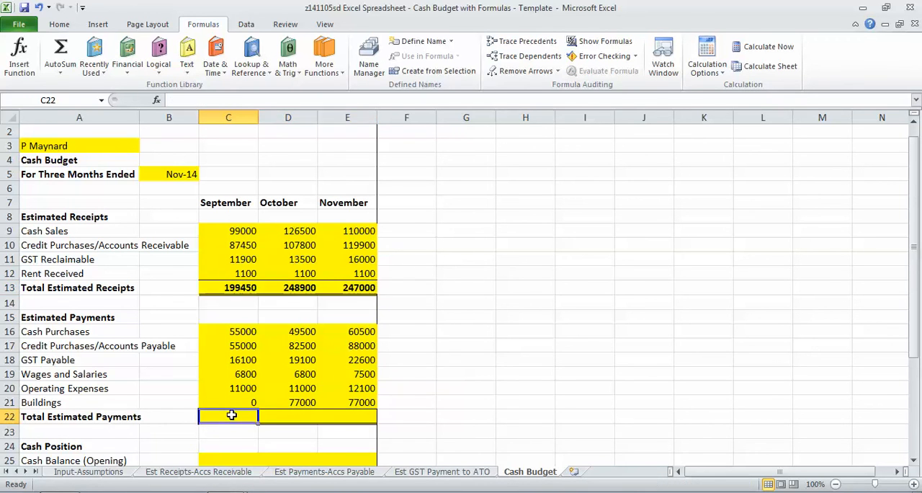
{"action": "type", "text": "=SUM("}
{"action": "left_click_drag", "start_coordinate": [207, 331], "coordinate": [219, 397]}
{"action": "type", "text": ")"}
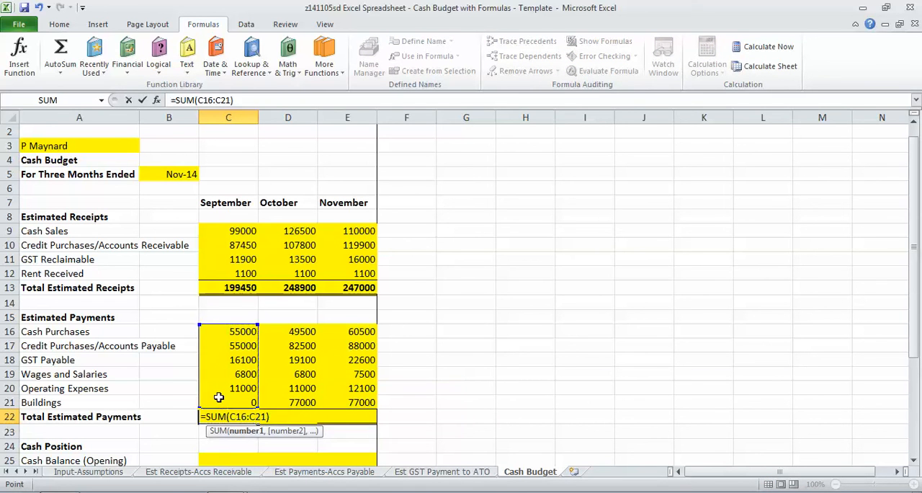
{"action": "key", "text": "Return"}
{"action": "left_click", "coordinate": [242, 416]}
{"action": "left_click_drag", "start_coordinate": [258, 424], "coordinate": [349, 419]}
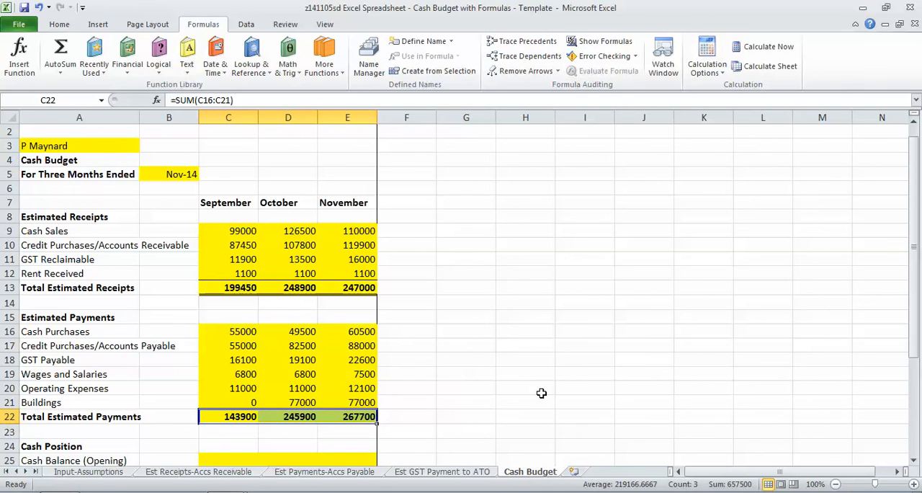
Link the September opening Cash Balance in C25 to the beginning bank balance in Input-Assumptions B32
{"action": "key", "text": "Down"}
{"action": "key", "text": "Down"}
{"action": "key", "text": "Down"}
{"action": "key", "text": "Down"}
{"action": "key", "text": "Down"}
{"action": "key", "text": "Down"}
{"action": "key", "text": "Up"}
{"action": "key", "text": "Up"}
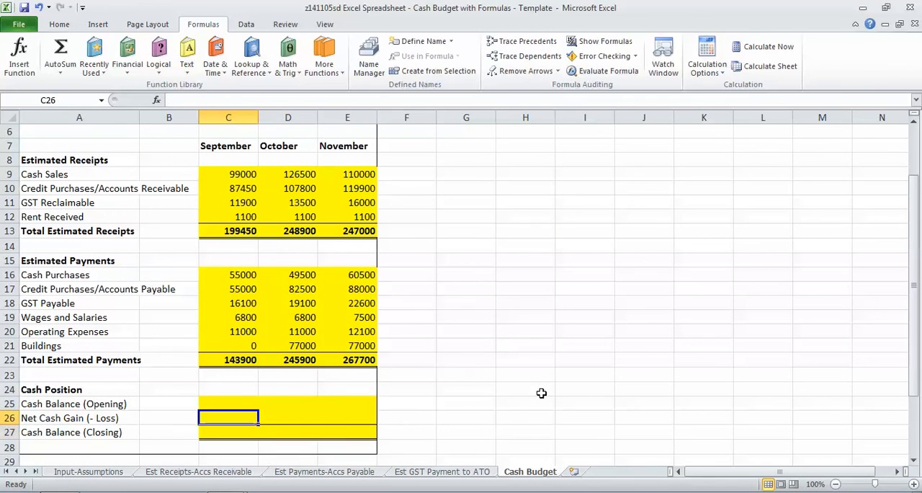
{"action": "key", "text": "Up"}
{"action": "type", "text": "="}
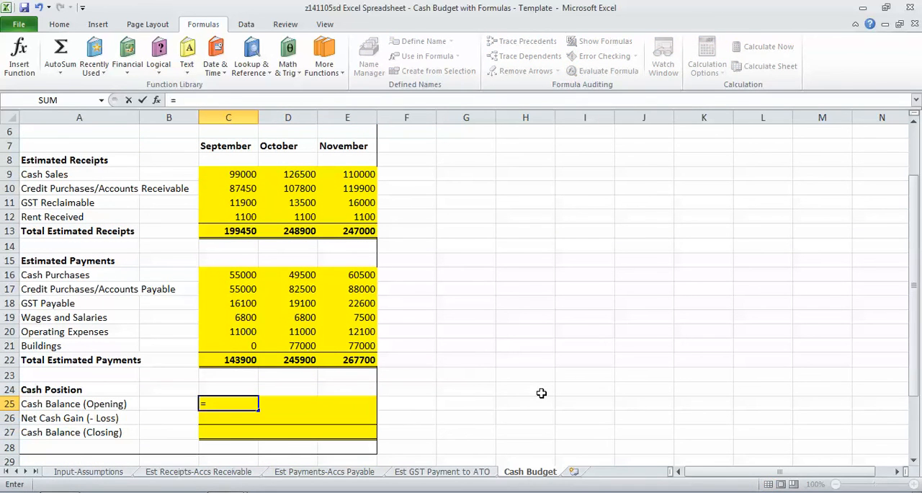
{"action": "left_click", "coordinate": [116, 471]}
{"action": "left_click", "coordinate": [275, 428]}
{"action": "key", "text": "Down"}
{"action": "key", "text": "Down"}
{"action": "key", "text": "Down"}
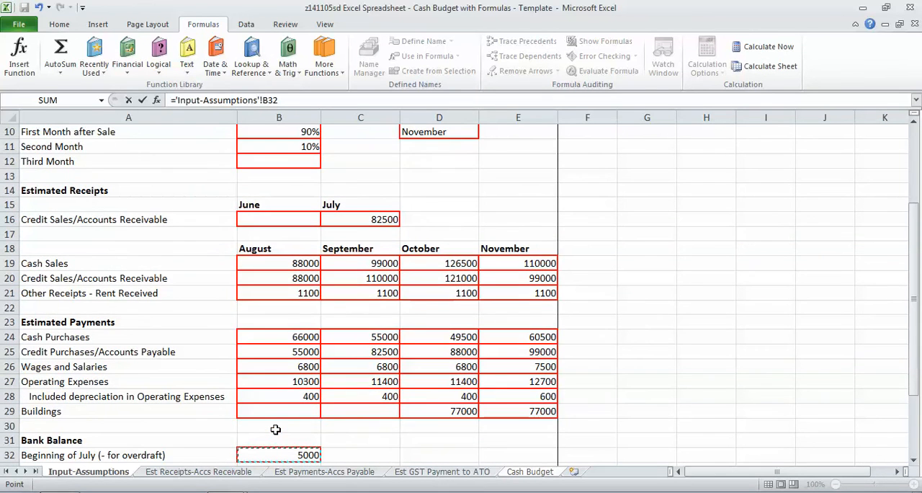
{"action": "key", "text": "Return"}
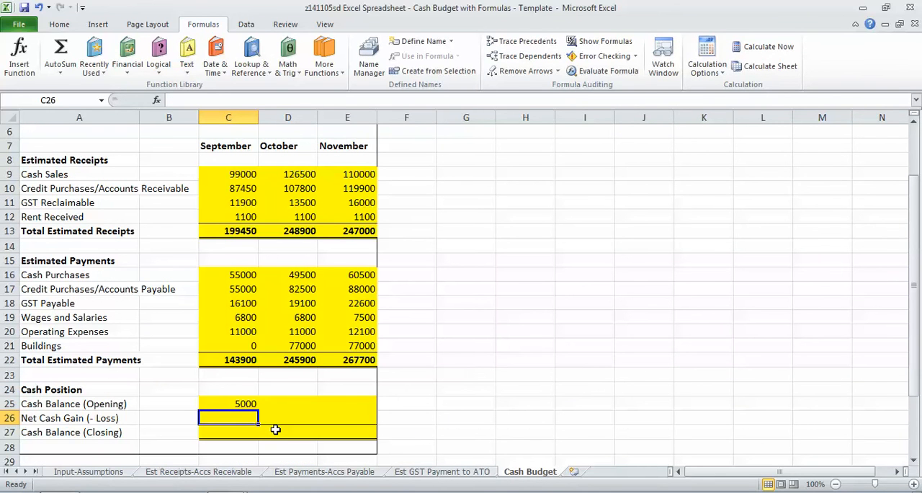
Calculate September Net Cash Gain in C26 as total receipts C13 minus total payments C22, and fill the formula across to November
{"action": "type", "text": "="}
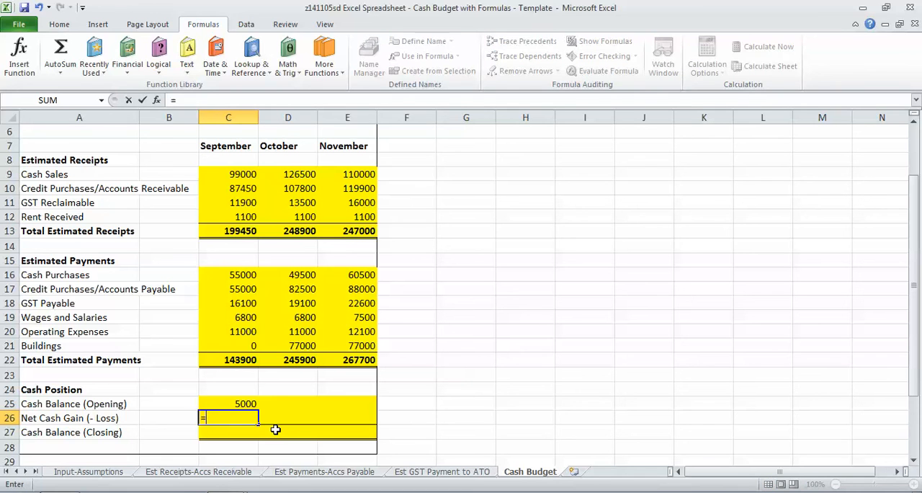
{"action": "left_click", "coordinate": [240, 230]}
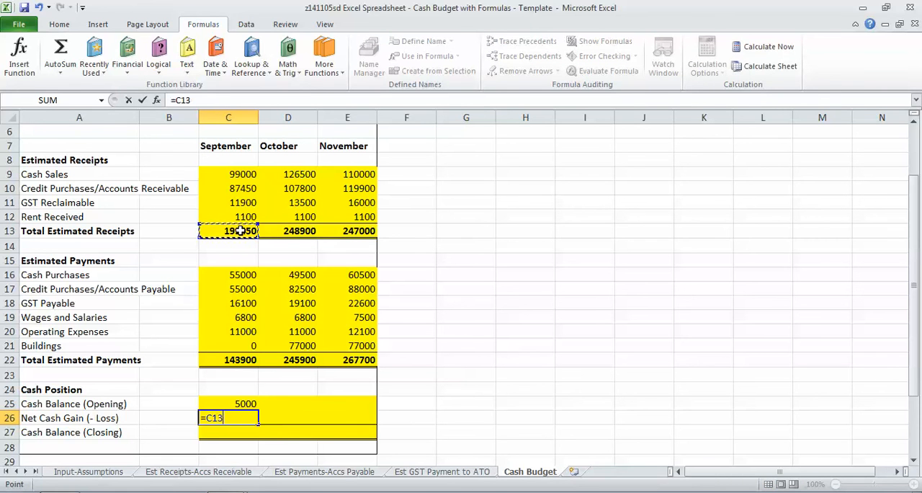
{"action": "type", "text": "-"}
{"action": "left_click", "coordinate": [238, 360]}
{"action": "key", "text": "Return"}
{"action": "left_click", "coordinate": [242, 418]}
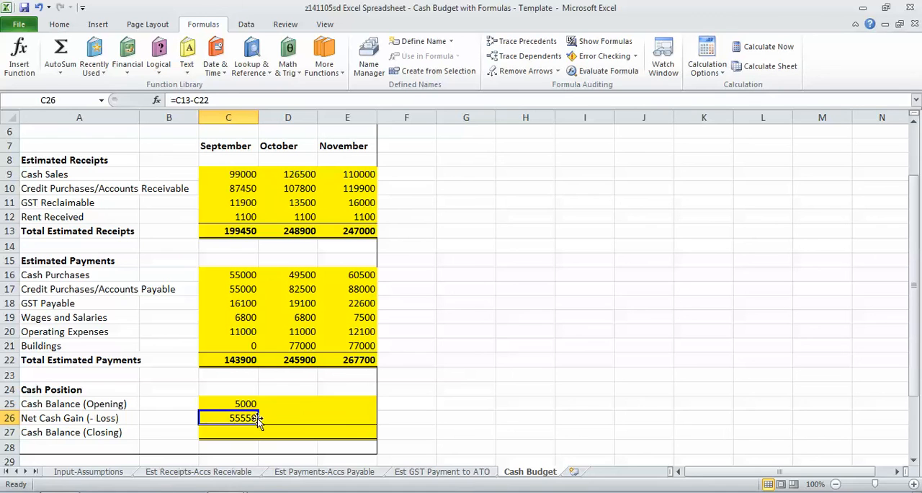
{"action": "left_click_drag", "start_coordinate": [257, 423], "coordinate": [350, 421]}
Calculate the September closing Cash Balance in C27 as C25+C26 and fill the formula across to November
{"action": "left_click", "coordinate": [238, 437]}
{"action": "type", "text": "="}
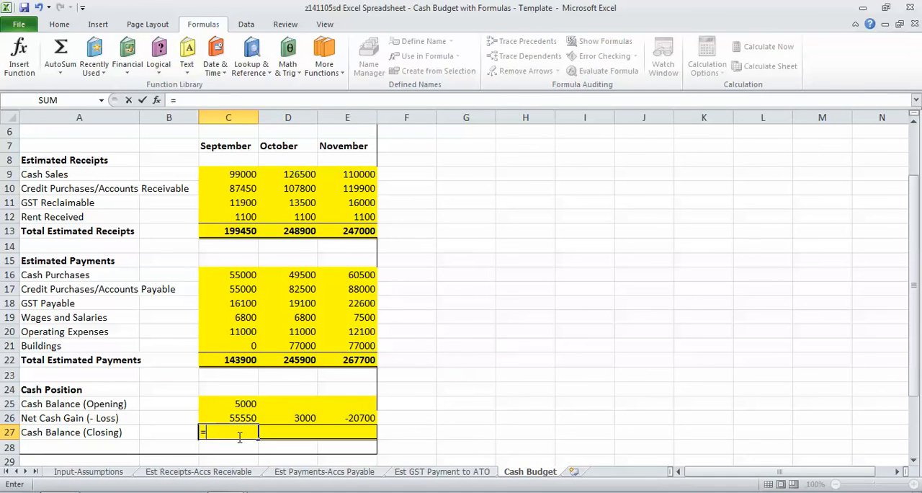
{"action": "left_click", "coordinate": [236, 407]}
{"action": "type", "text": "+"}
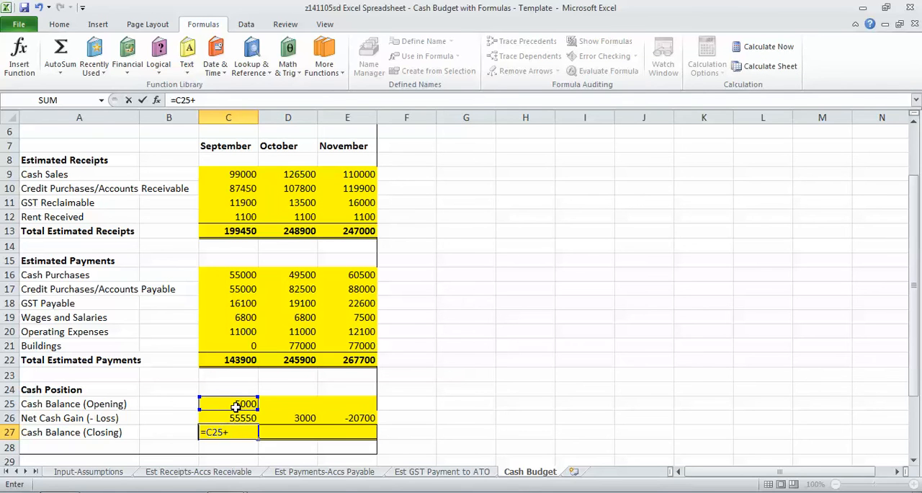
{"action": "left_click", "coordinate": [236, 418]}
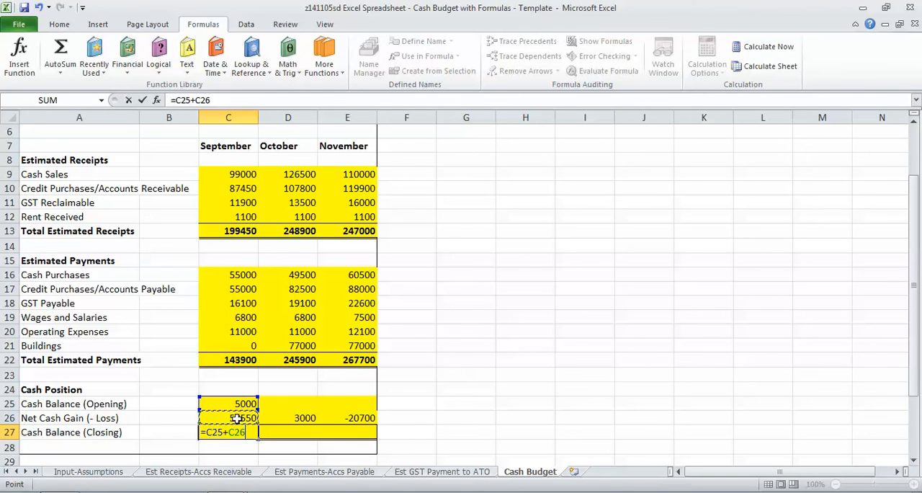
{"action": "key", "text": "Return"}
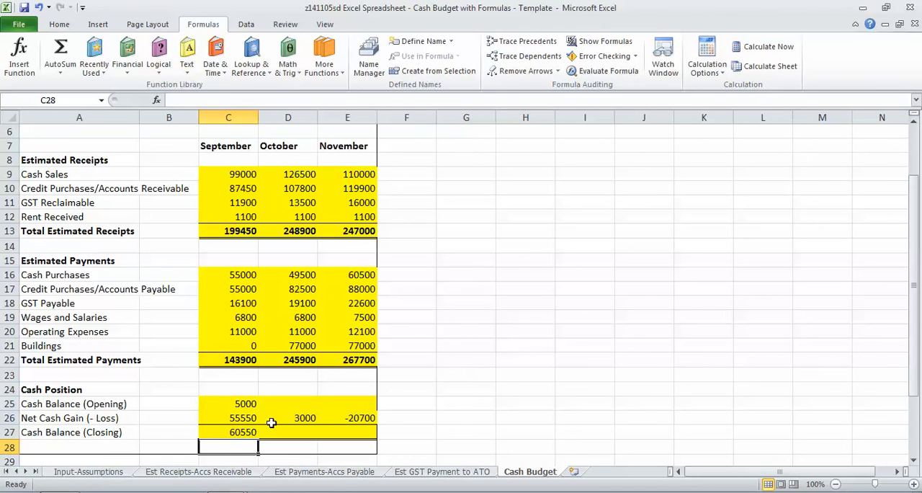
{"action": "left_click", "coordinate": [232, 433]}
{"action": "left_click_drag", "start_coordinate": [258, 439], "coordinate": [349, 431]}
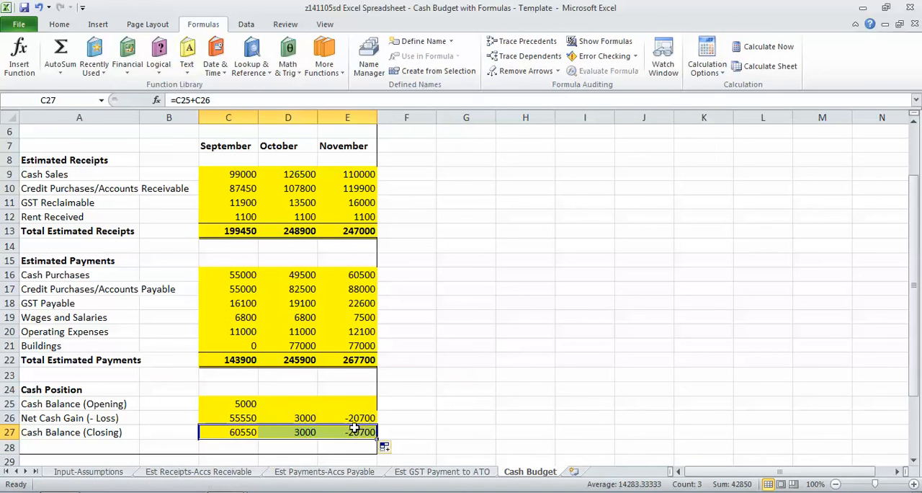
Link the October opening Cash Balance in D25 to September's closing balance in C27, and fill the formula across to November
{"action": "left_click", "coordinate": [273, 405]}
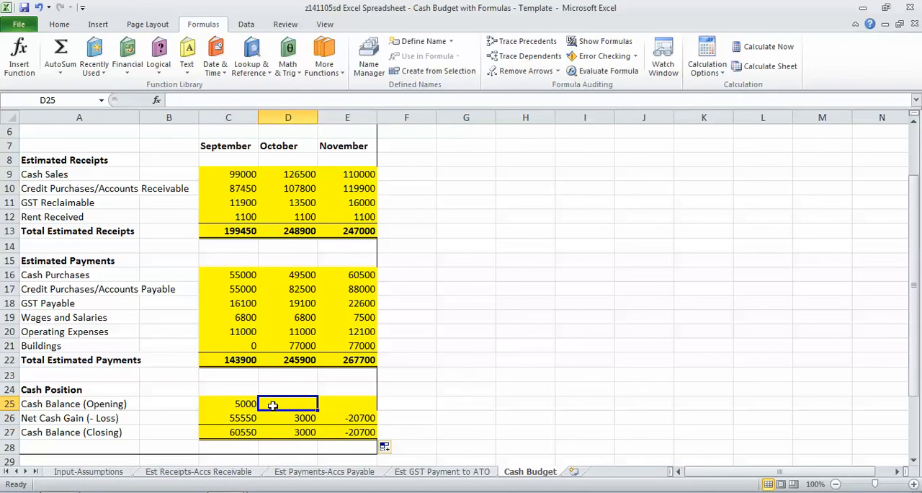
{"action": "type", "text": "="}
{"action": "left_click", "coordinate": [243, 430]}
{"action": "key", "text": "Return"}
{"action": "left_click", "coordinate": [309, 402]}
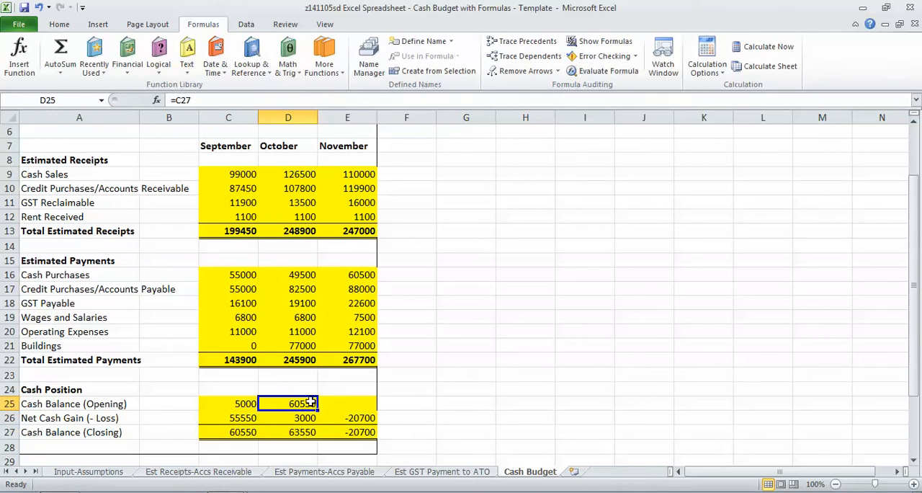
{"action": "left_click_drag", "start_coordinate": [317, 410], "coordinate": [358, 404]}
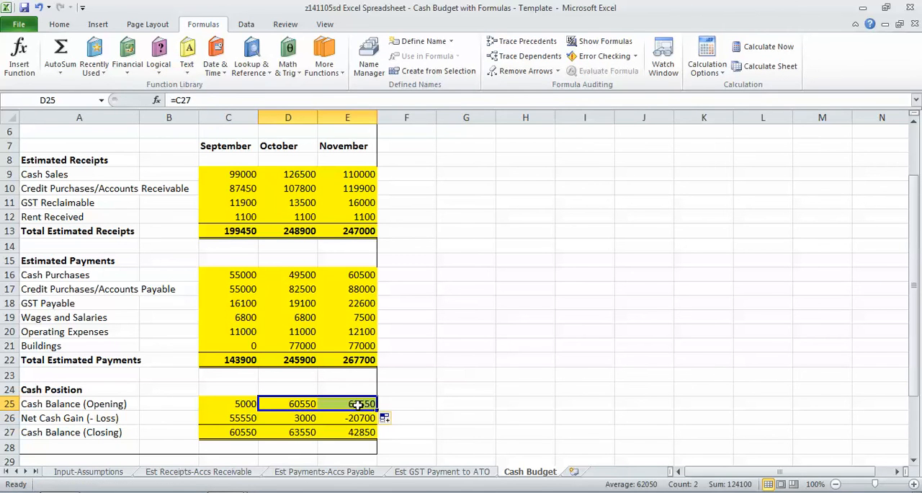
{"action": "left_click", "coordinate": [336, 400]}
{"action": "left_click", "coordinate": [338, 377]}
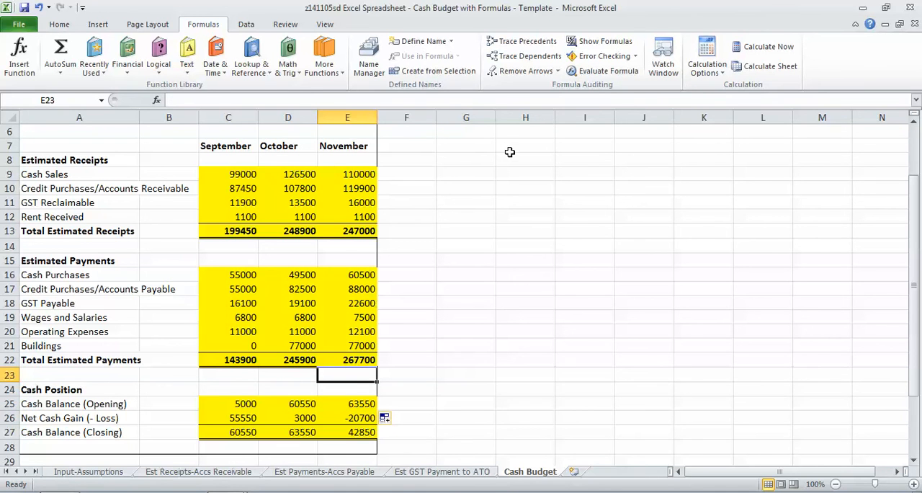
Check the Cash Budget formulas by temporarily displaying them, and review the input and supporting report sheets before returning to the Cash Budget
{"action": "left_click", "coordinate": [597, 43]}
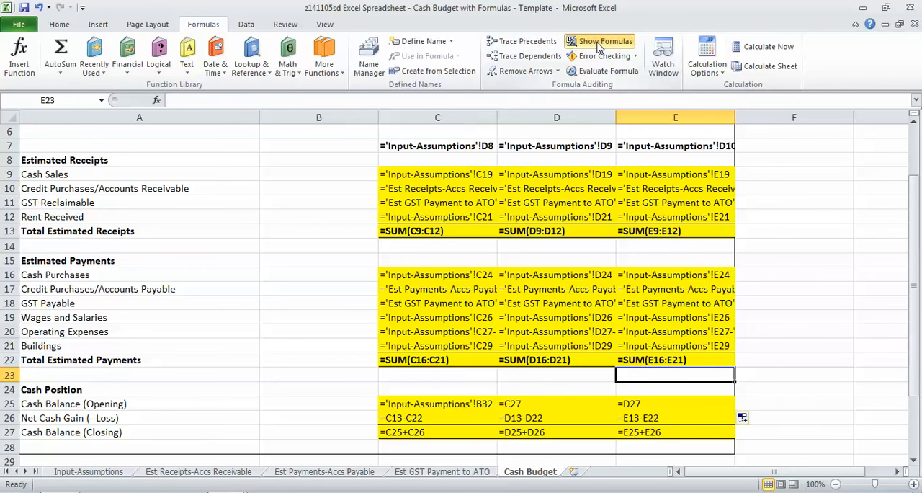
{"action": "left_click", "coordinate": [597, 43]}
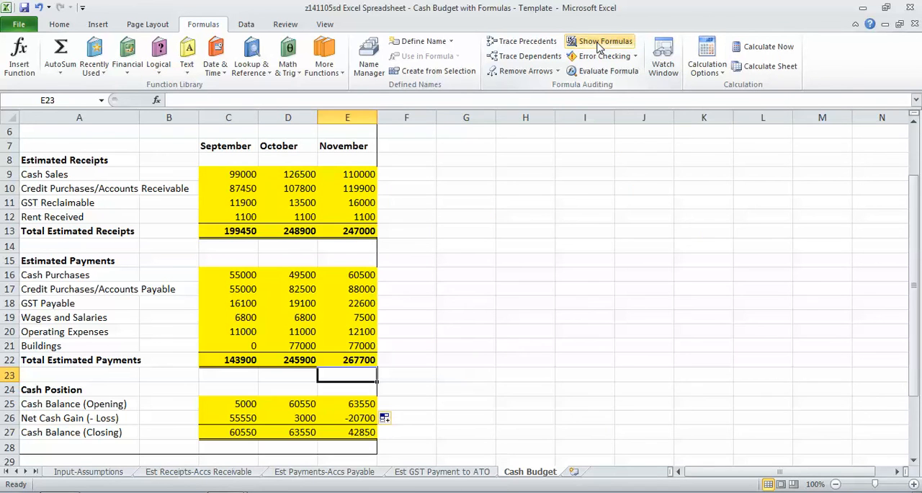
{"action": "left_click", "coordinate": [74, 474]}
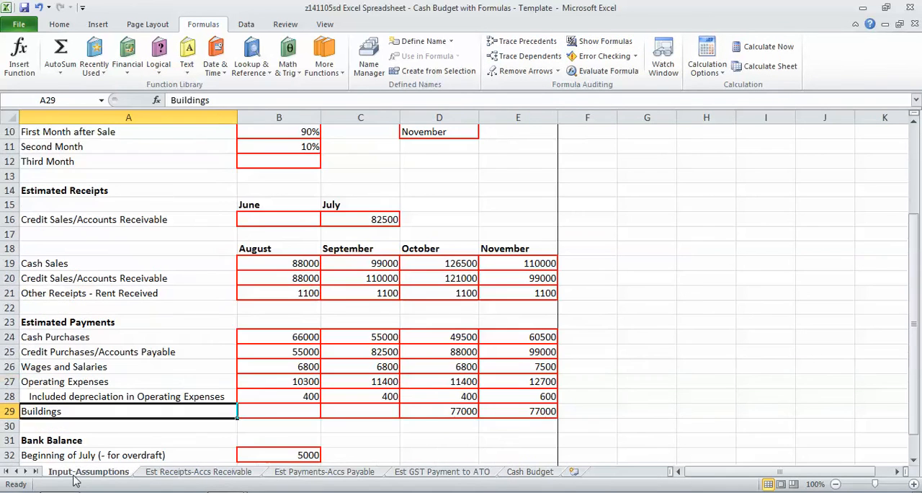
{"action": "left_click", "coordinate": [222, 474]}
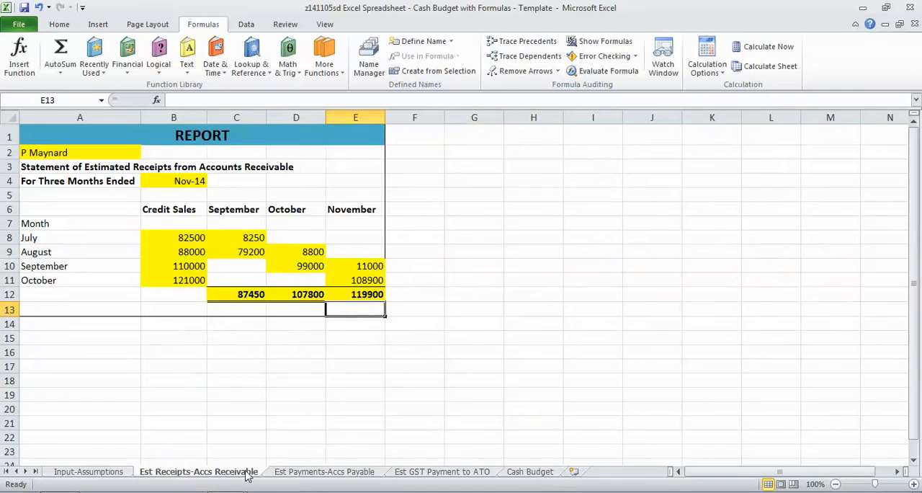
{"action": "left_click", "coordinate": [304, 472]}
{"action": "left_click", "coordinate": [422, 473]}
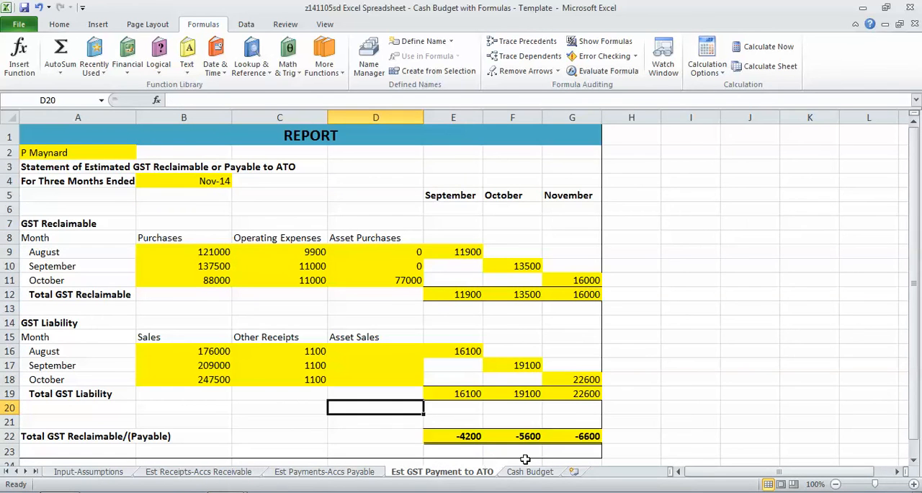
{"action": "left_click", "coordinate": [531, 474]}
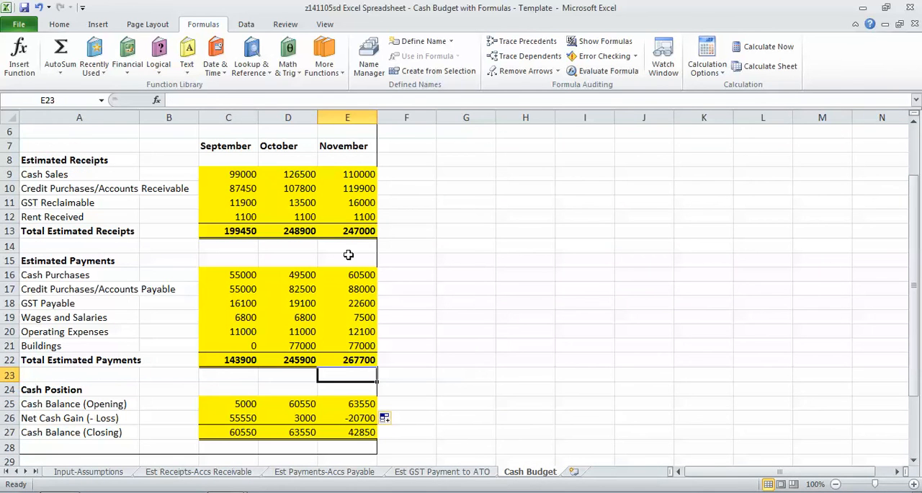